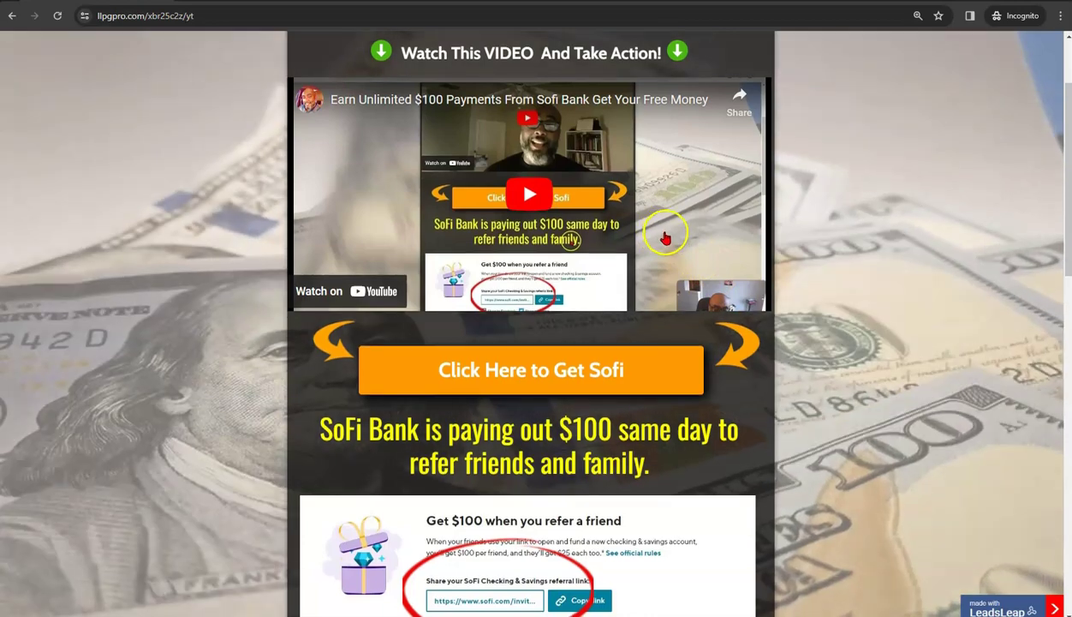
Highlight the deposit instructions about choosing Individual Account and the Apple or Google Pay wallet.
{"action": "scroll", "coordinate": [649, 236], "scroll_direction": "down", "scroll_amount": 8}
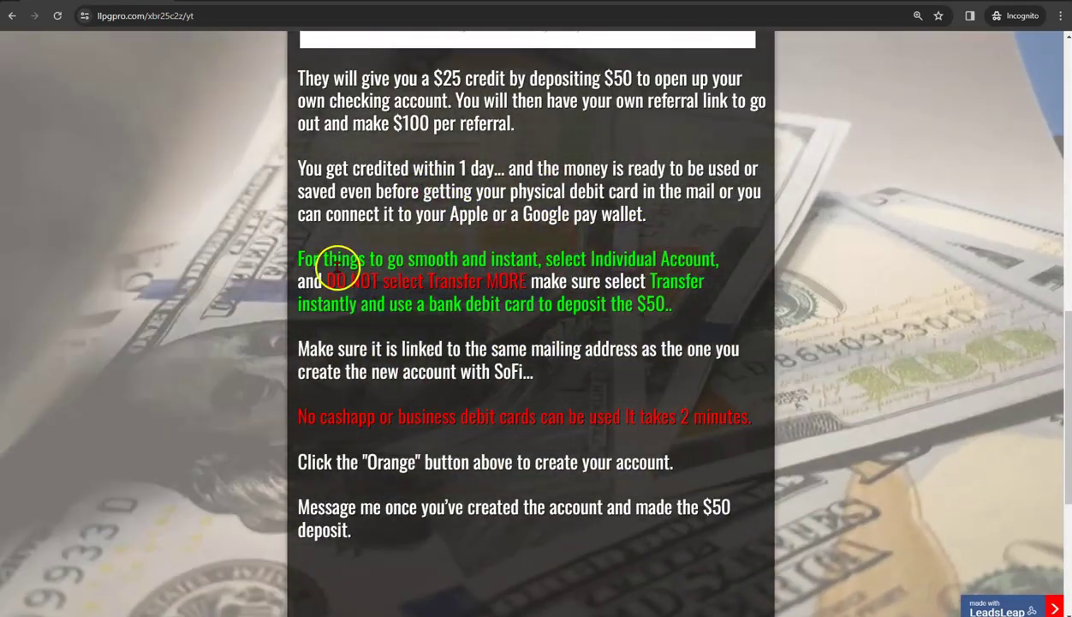
{"action": "left_click_drag", "start_coordinate": [338, 258], "coordinate": [675, 307]}
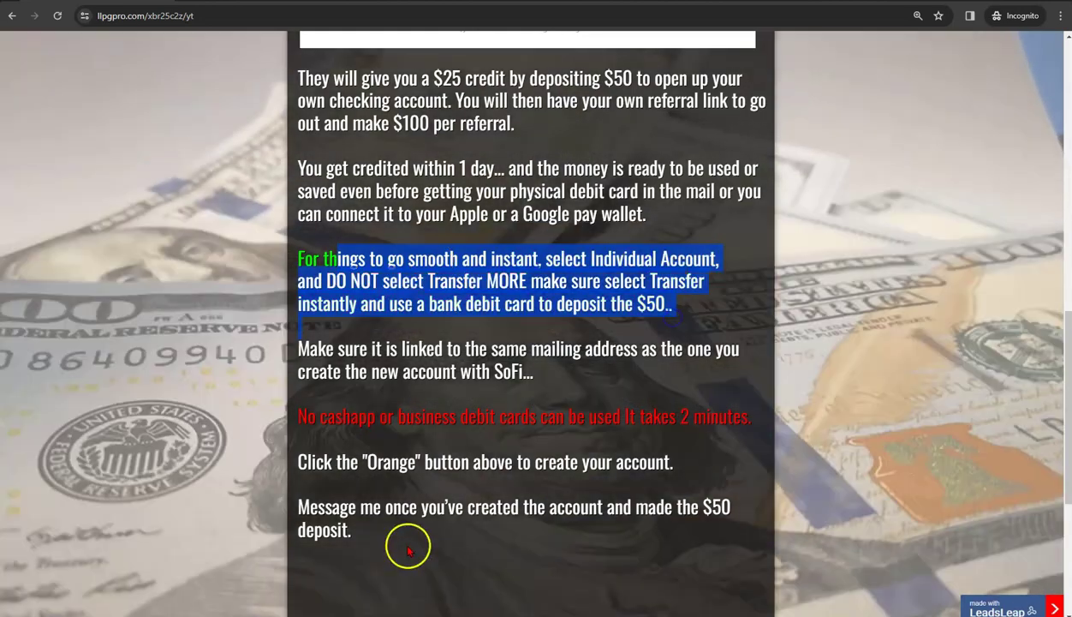
{"action": "left_click", "coordinate": [407, 546]}
{"action": "scroll", "coordinate": [523, 413], "scroll_direction": "up", "scroll_amount": 1}
{"action": "scroll", "coordinate": [523, 412], "scroll_direction": "up", "scroll_amount": 2}
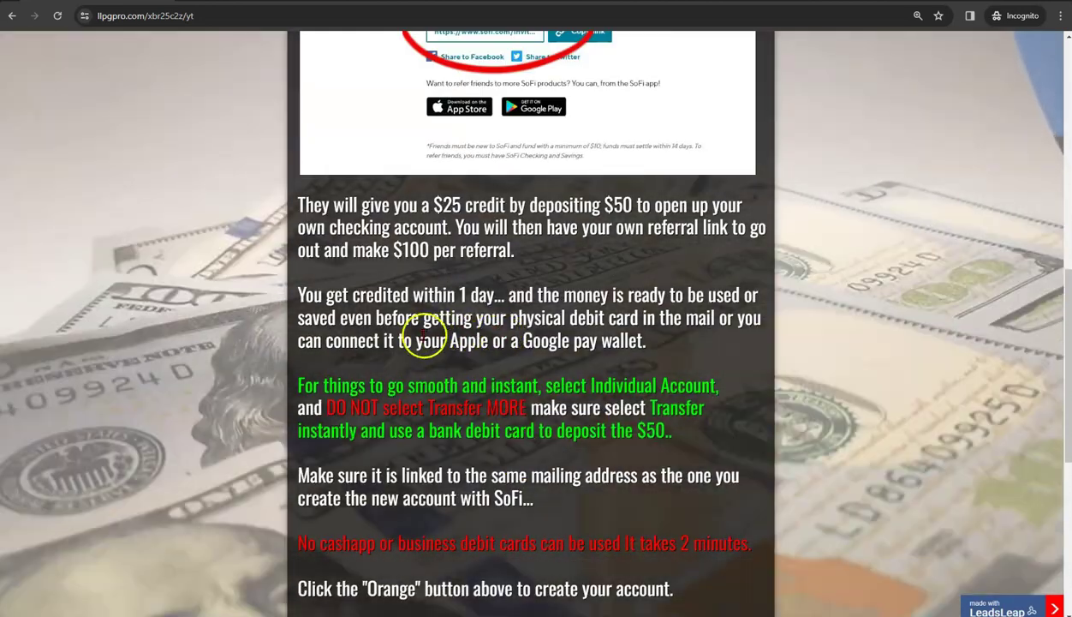
{"action": "left_click_drag", "start_coordinate": [400, 340], "coordinate": [646, 340]}
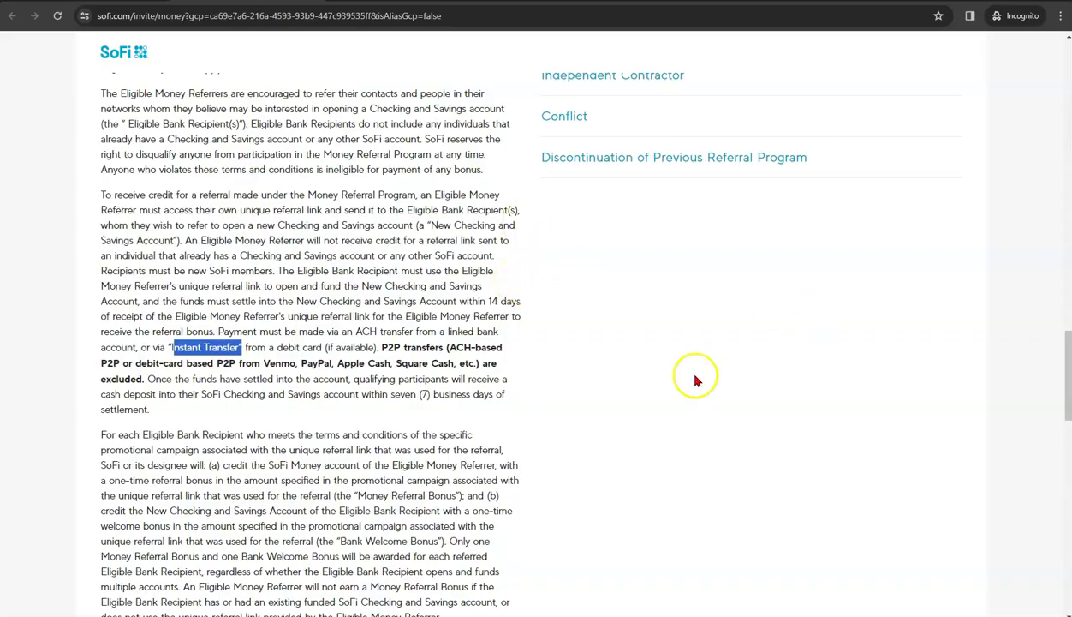
Follow the orange 'Click Here to Get Sofi' offer to SoFi's $325 referral invite.
{"action": "scroll", "coordinate": [693, 379], "scroll_direction": "up", "scroll_amount": 1}
{"action": "scroll", "coordinate": [690, 377], "scroll_direction": "down", "scroll_amount": 1}
{"action": "scroll", "coordinate": [688, 378], "scroll_direction": "up", "scroll_amount": 8}
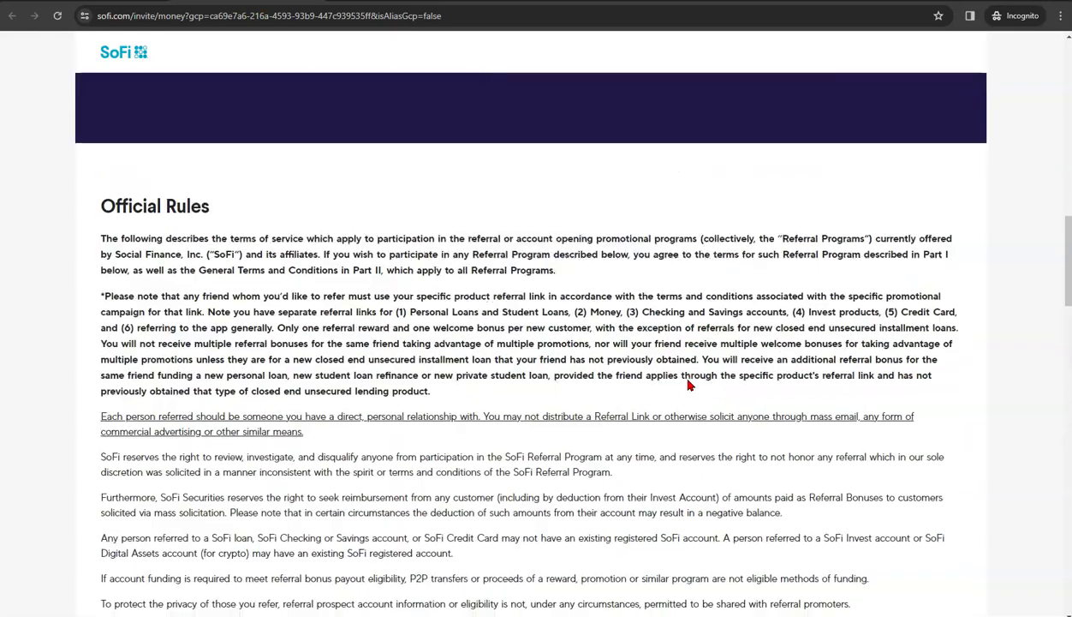
{"action": "scroll", "coordinate": [685, 381], "scroll_direction": "up", "scroll_amount": 8}
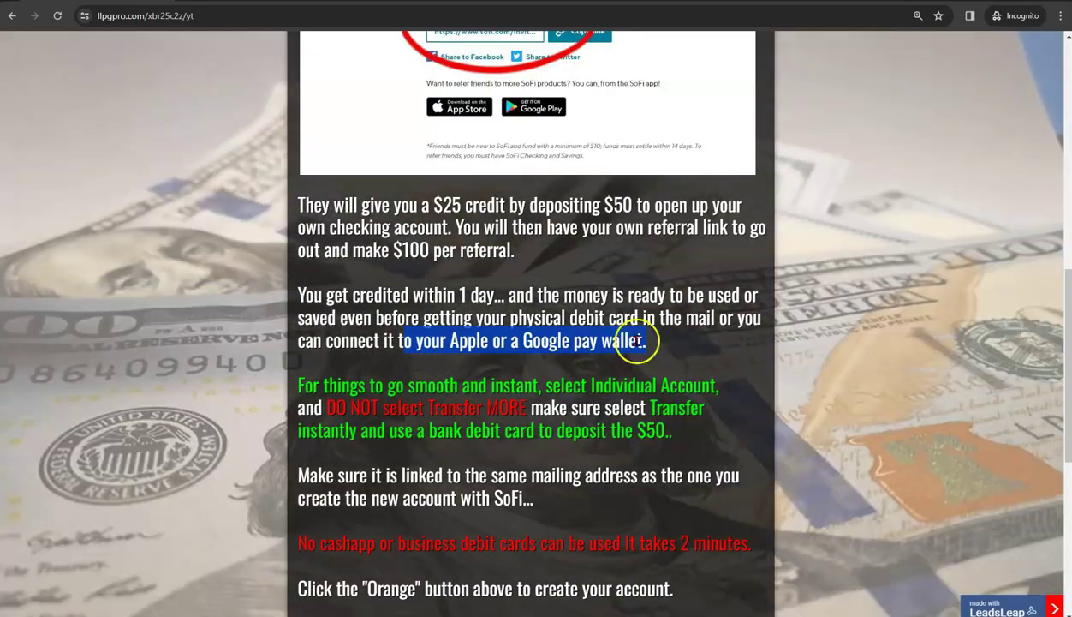
{"action": "scroll", "coordinate": [634, 317], "scroll_direction": "up", "scroll_amount": 7}
{"action": "left_click", "coordinate": [526, 514]}
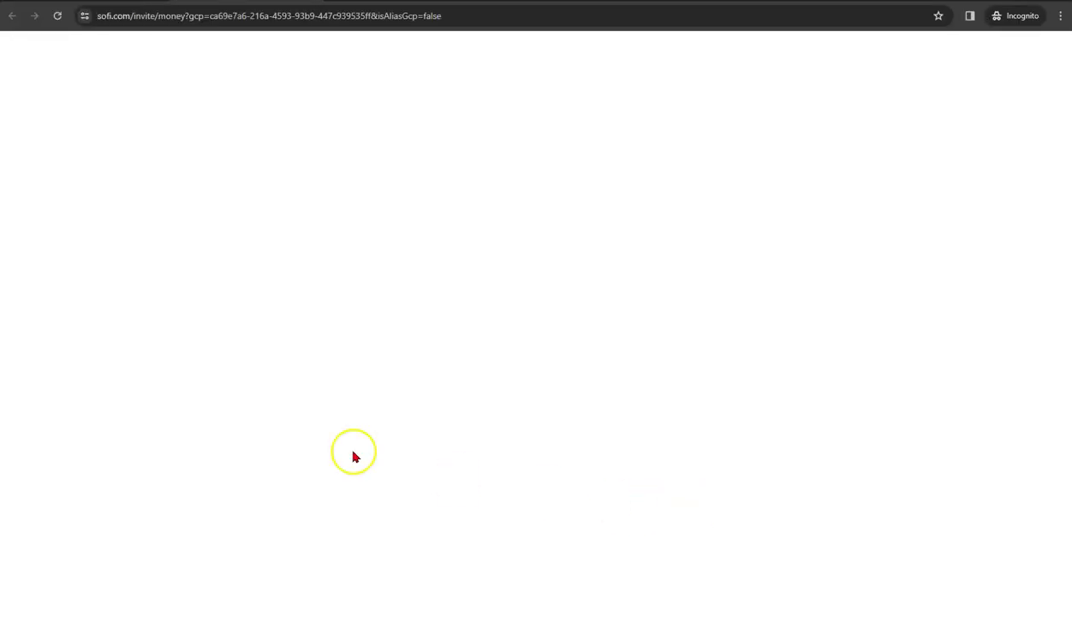
{"action": "scroll", "coordinate": [650, 278], "scroll_direction": "down", "scroll_amount": 2}
Claim the referral bonus, pass the Cloudflare human check, and start the legal first name.
{"action": "left_click", "coordinate": [588, 320]}
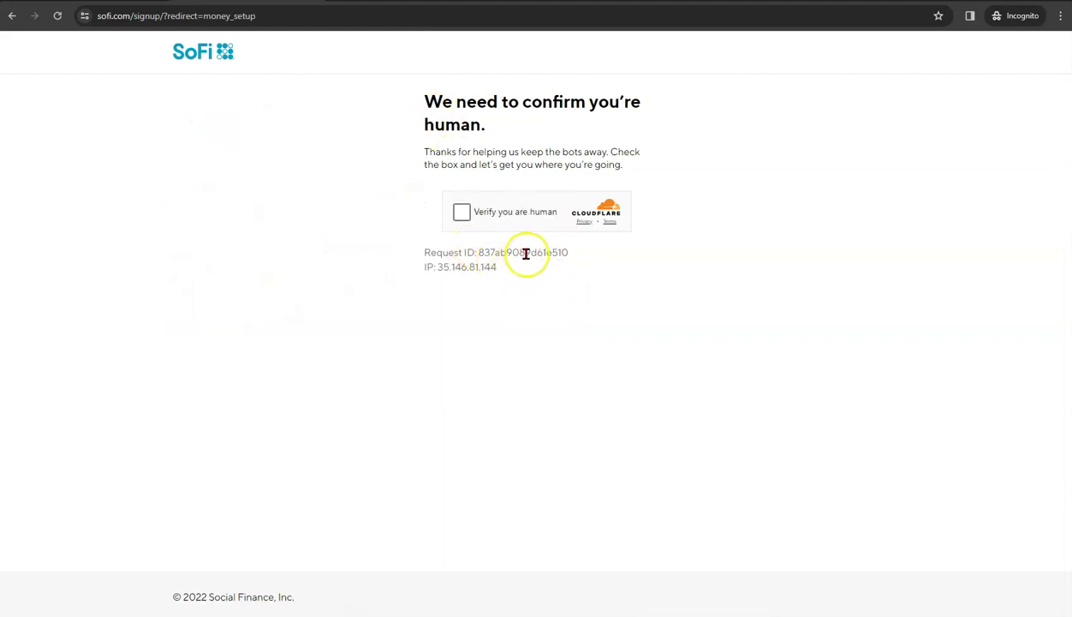
{"action": "left_click", "coordinate": [462, 210]}
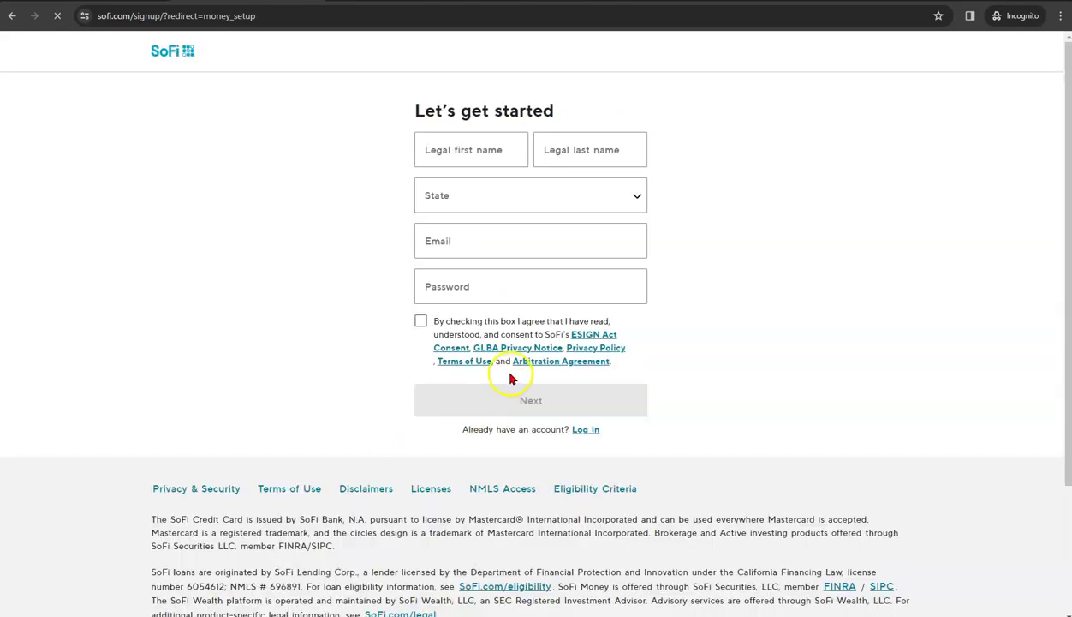
{"action": "left_click", "coordinate": [482, 146]}
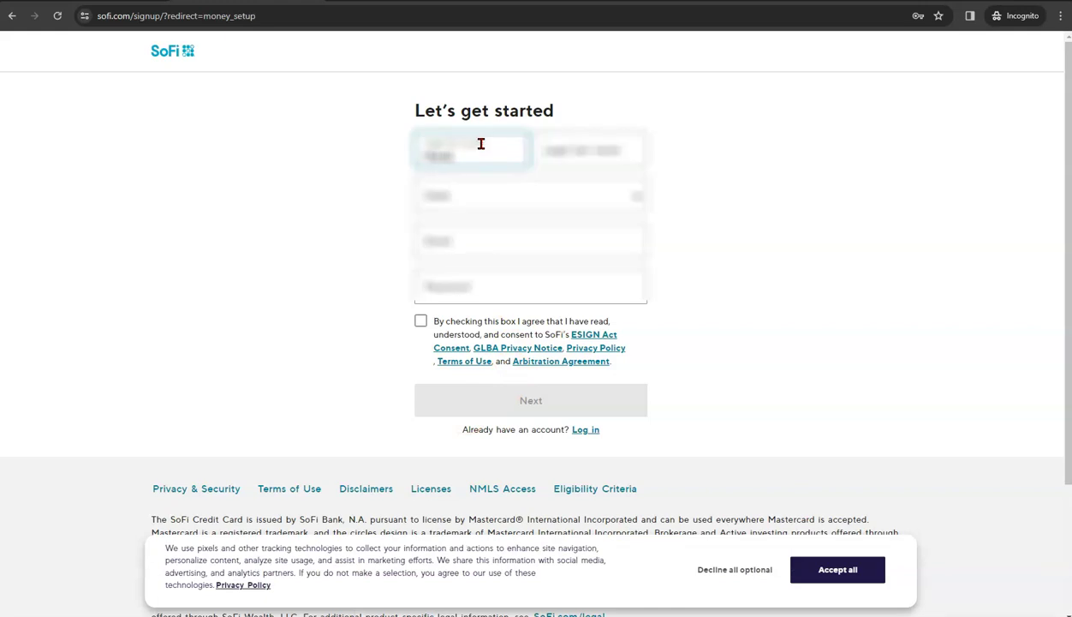
Fill in the legal first and last name and choose Texas as the state.
{"action": "key", "text": "Tab"}
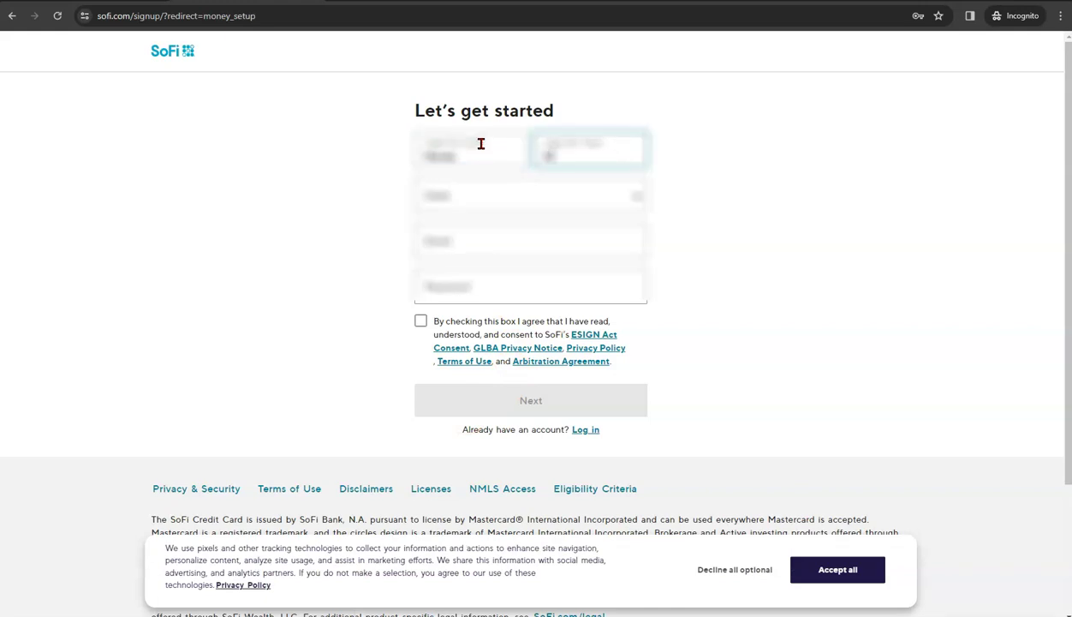
{"action": "key", "text": "Tab"}
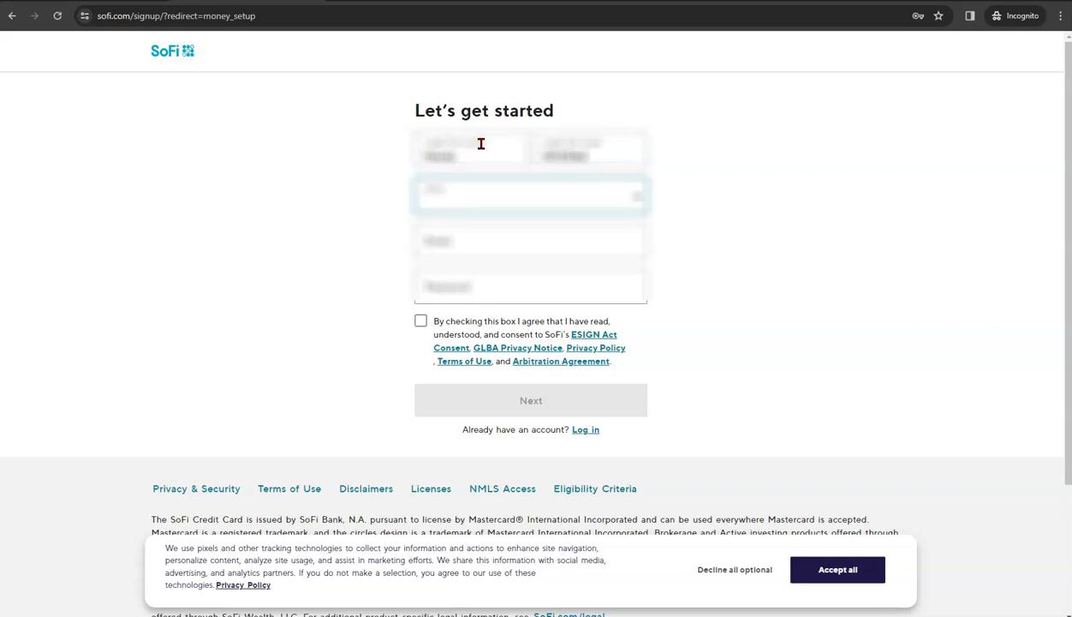
{"action": "left_click", "coordinate": [628, 197]}
{"action": "scroll", "coordinate": [491, 359], "scroll_direction": "down", "scroll_amount": 6}
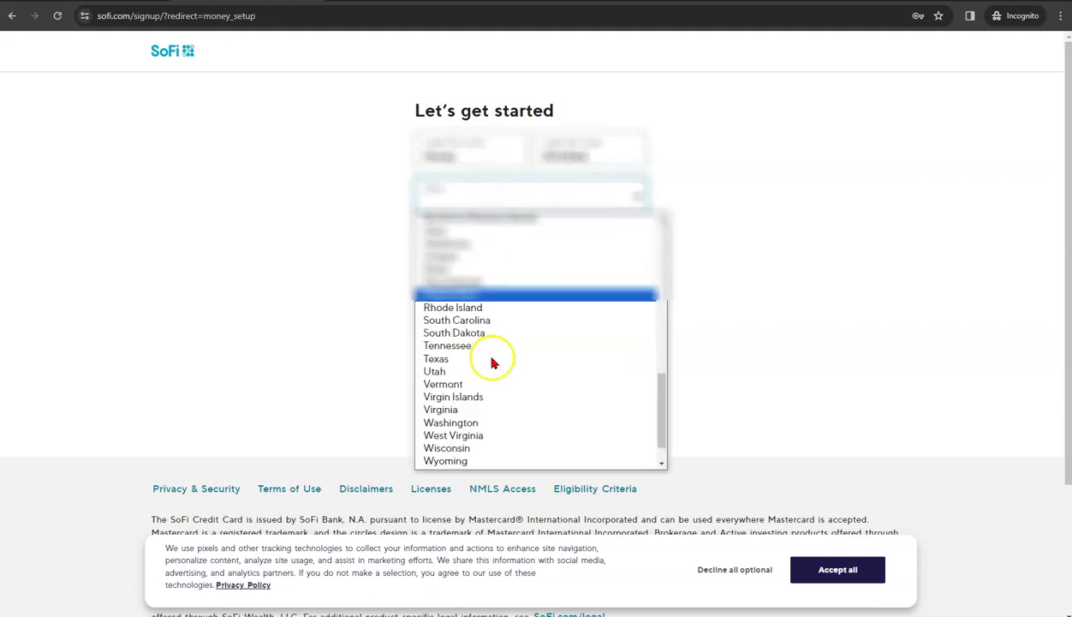
{"action": "left_click", "coordinate": [433, 322]}
Enter the applicant's gmail.com email address, correcting typos along the way.
{"action": "left_click", "coordinate": [459, 234]}
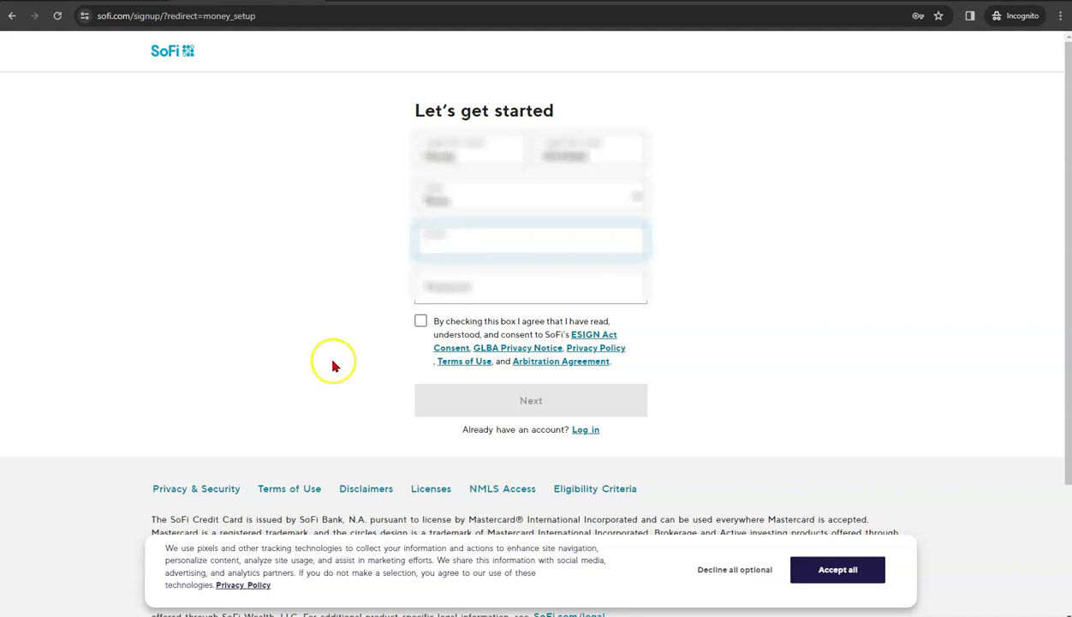
{"action": "type", "text": "co"}
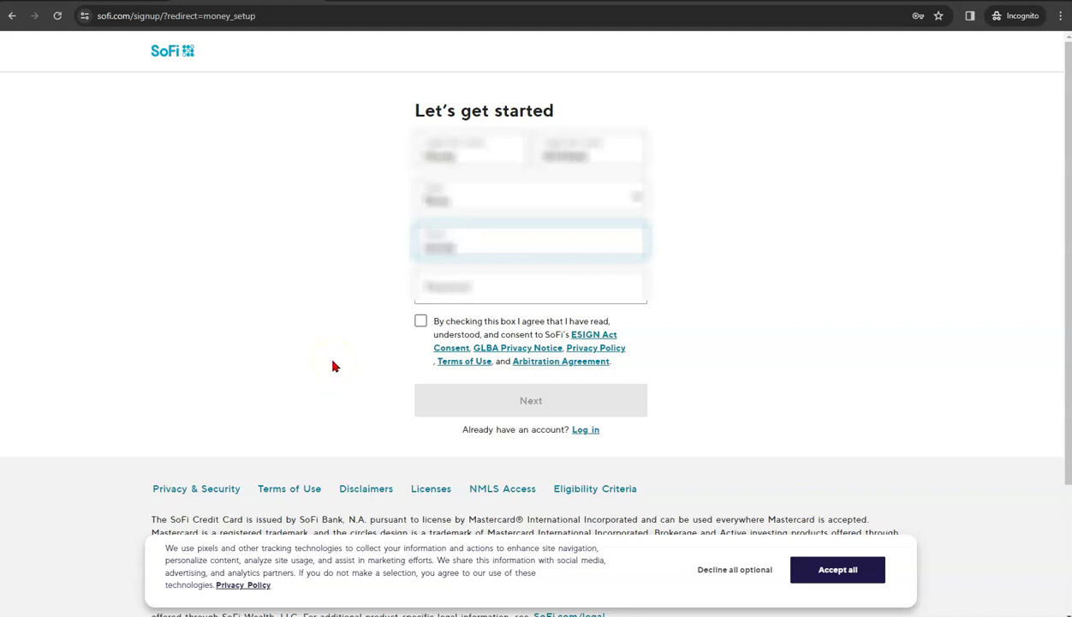
{"action": "type", "text": "m"}
{"action": "key", "text": "BackSpace"}
{"action": "key", "text": "BackSpace"}
{"action": "key", "text": "BackSpace"}
{"action": "key", "text": "BackSpace"}
{"action": "key", "text": "BackSpace"}
{"action": "type", "text": "gmail.c"}
{"action": "key", "text": "BackSpace"}
{"action": "key", "text": "BackSpace"}
{"action": "key", "text": "BackSpace"}
{"action": "key", "text": "BackSpace"}
{"action": "key", "text": "BackSpace"}
{"action": "key", "text": "BackSpace"}
{"action": "key", "text": "BackSpace"}
{"action": "key", "text": "BackSpace"}
{"action": "key", "text": "BackSpace"}
{"action": "key", "text": "BackSpace"}
{"action": "key", "text": "BackSpace"}
{"action": "key", "text": "BackSpace"}
{"action": "key", "text": "BackSpace"}
{"action": "key", "text": "BackSpace"}
{"action": "type", "text": "johnso"}
{"action": "key", "text": "BackSpace"}
{"action": "key", "text": "BackSpace"}
{"action": "key", "text": "BackSpace"}
{"action": "key", "text": "BackSpace"}
{"action": "key", "text": "BackSpace"}
{"action": "key", "text": "BackSpace"}
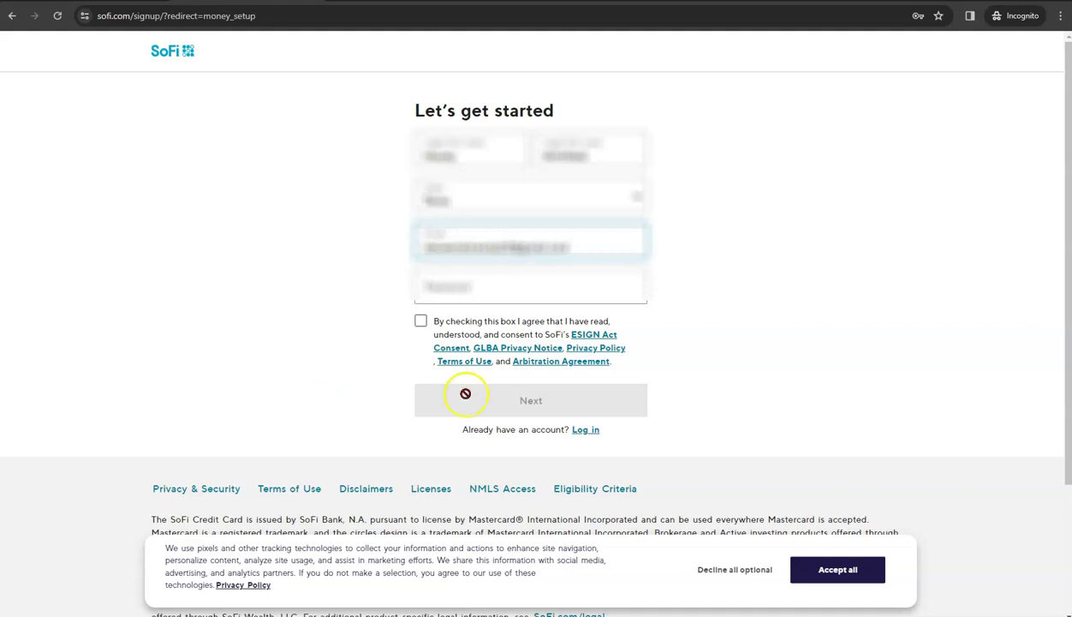
Set the account password, agree to the consent terms, and submit the sign-up form.
{"action": "left_click", "coordinate": [584, 279]}
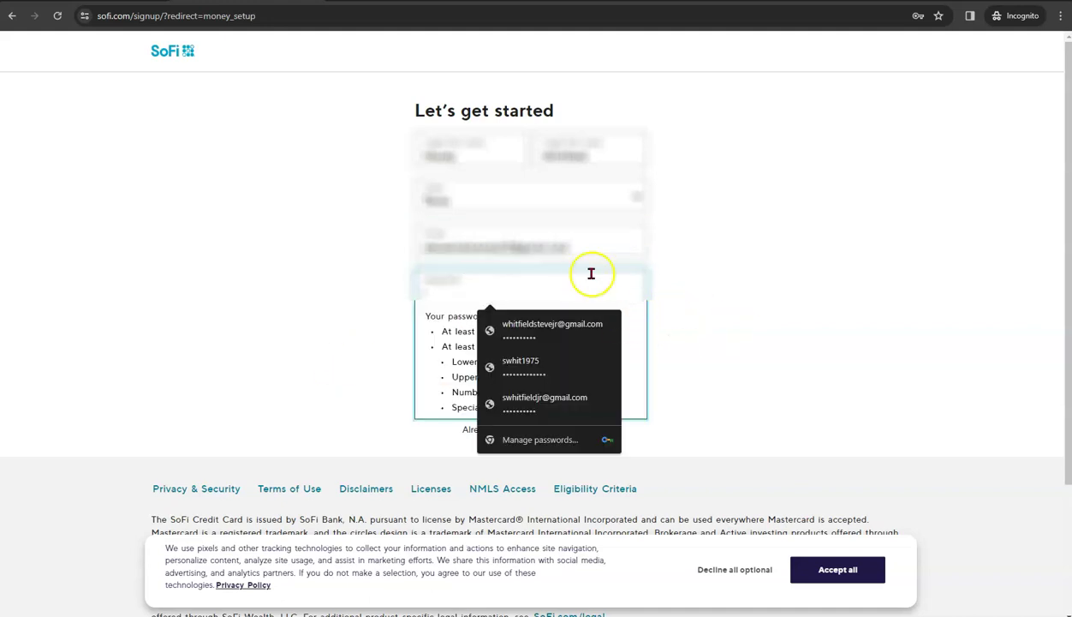
{"action": "left_click", "coordinate": [359, 259]}
{"action": "left_click", "coordinate": [467, 287]}
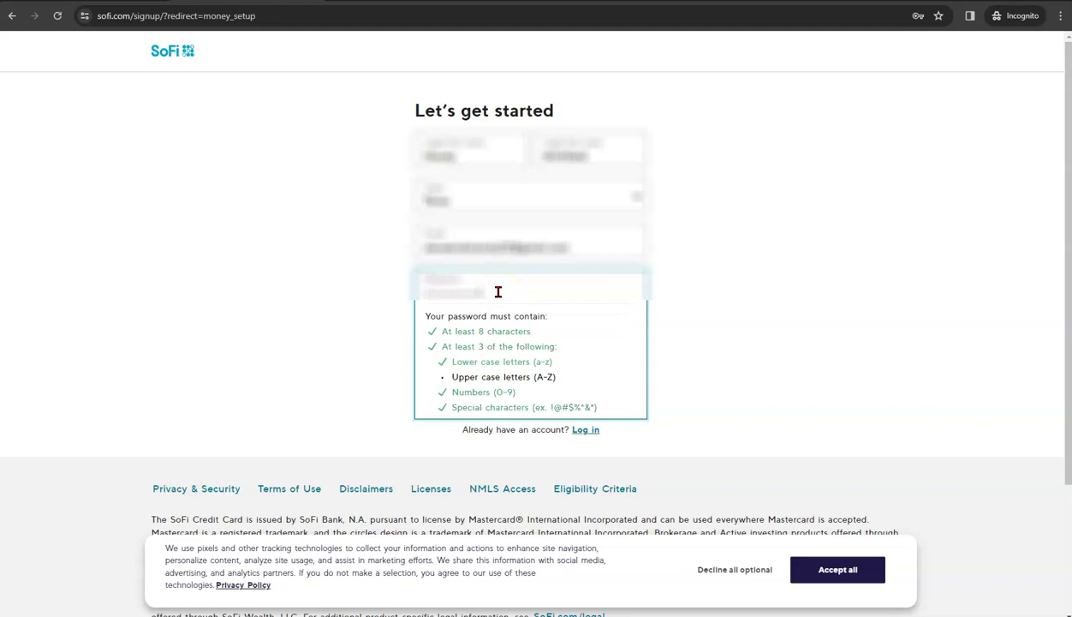
{"action": "left_click", "coordinate": [507, 287]}
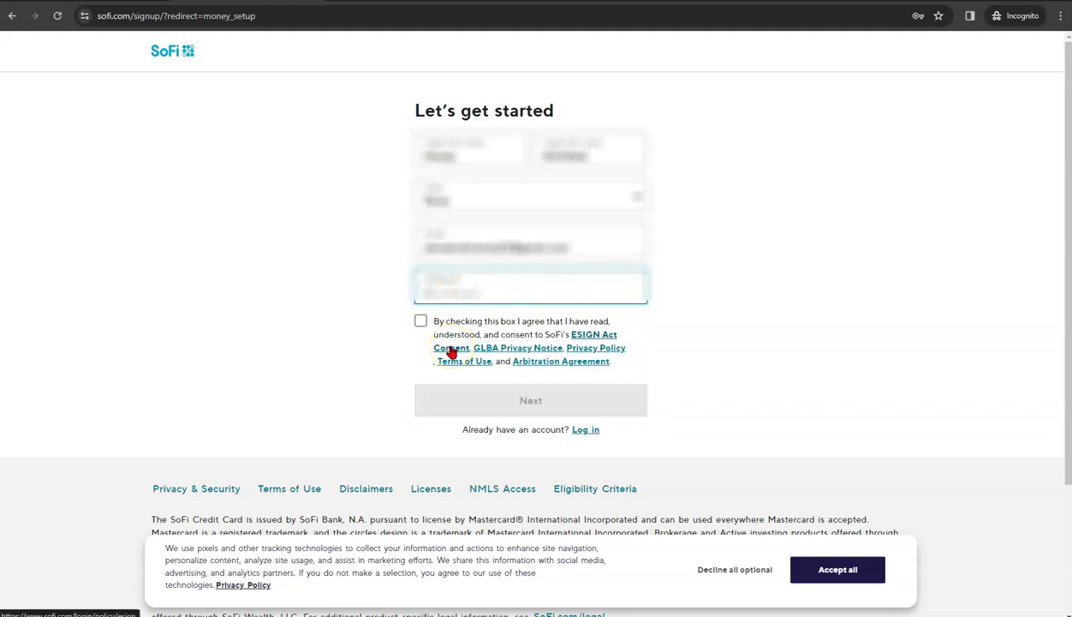
{"action": "left_click", "coordinate": [421, 321]}
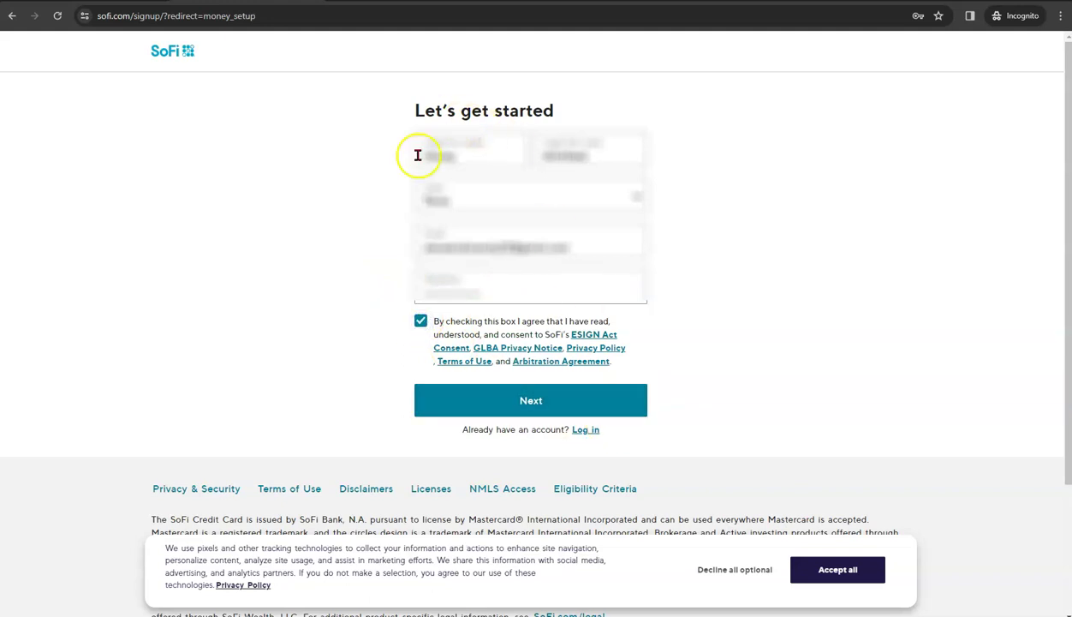
{"action": "left_click", "coordinate": [542, 399]}
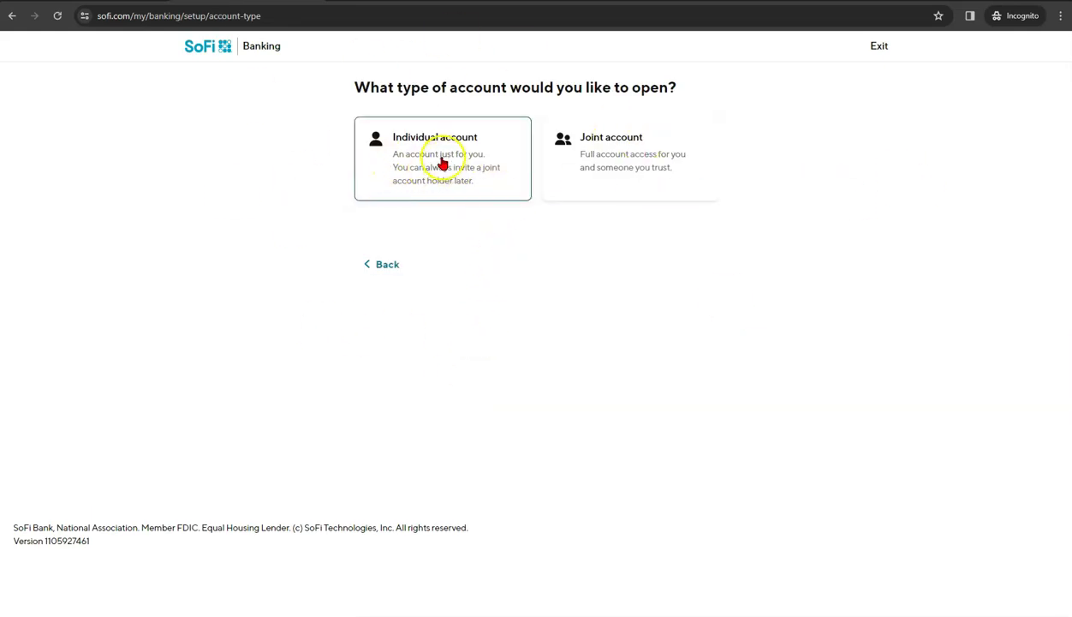
Check the landing-page instructions and choose an individual account.
{"action": "key", "text": "ctrl+Tab"}
{"action": "scroll", "coordinate": [402, 383], "scroll_direction": "down", "scroll_amount": 10}
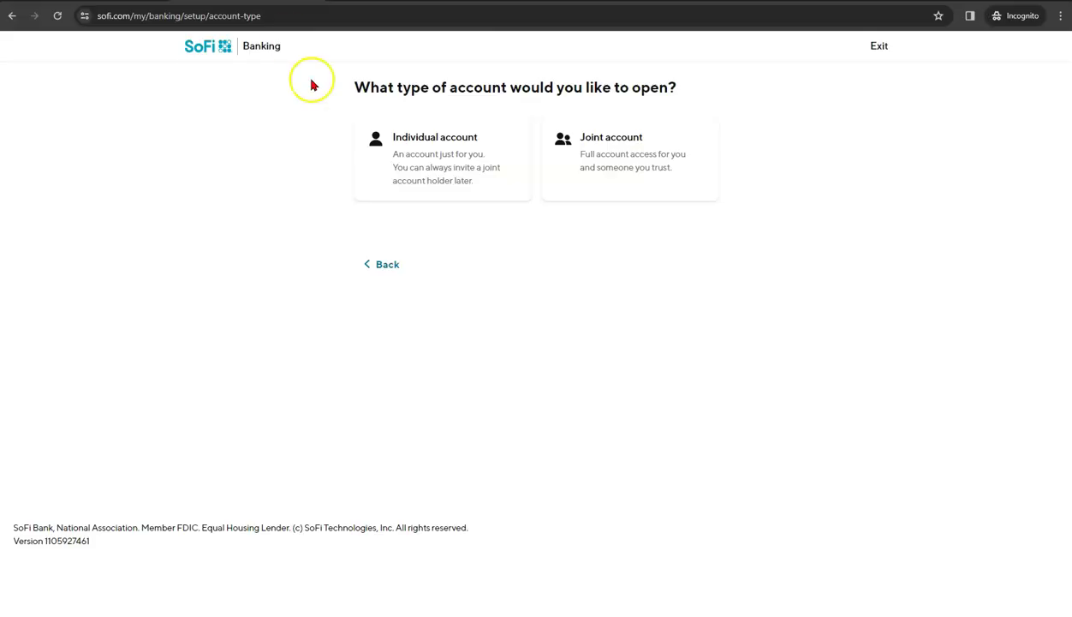
{"action": "left_click", "coordinate": [416, 149]}
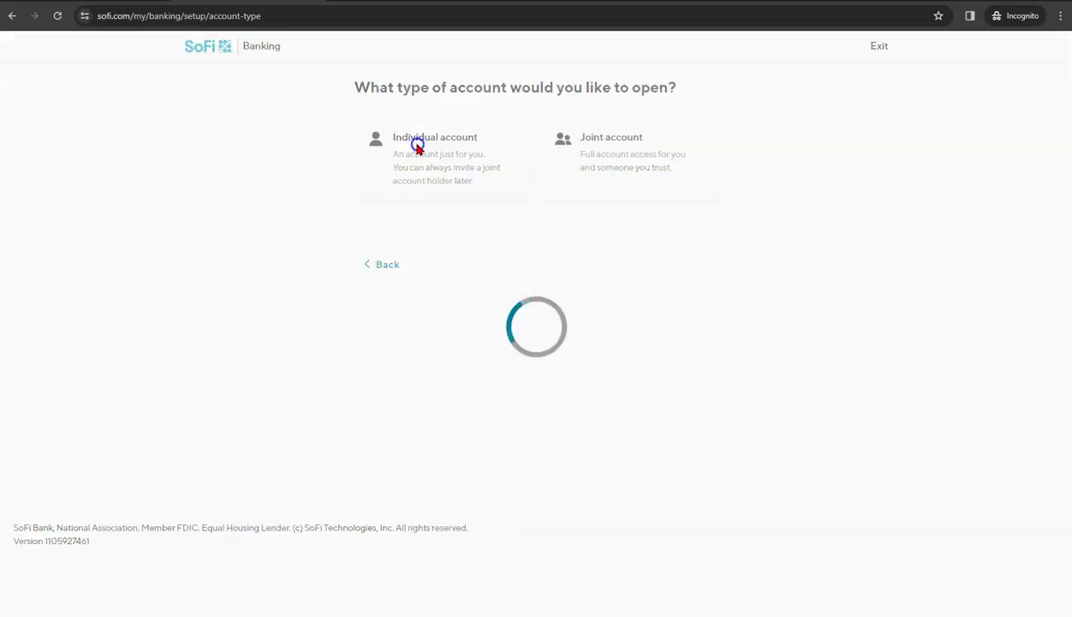
Enter the permanent street address, city and ZIP code from the suggestion, and submit it.
{"action": "left_click", "coordinate": [371, 137]}
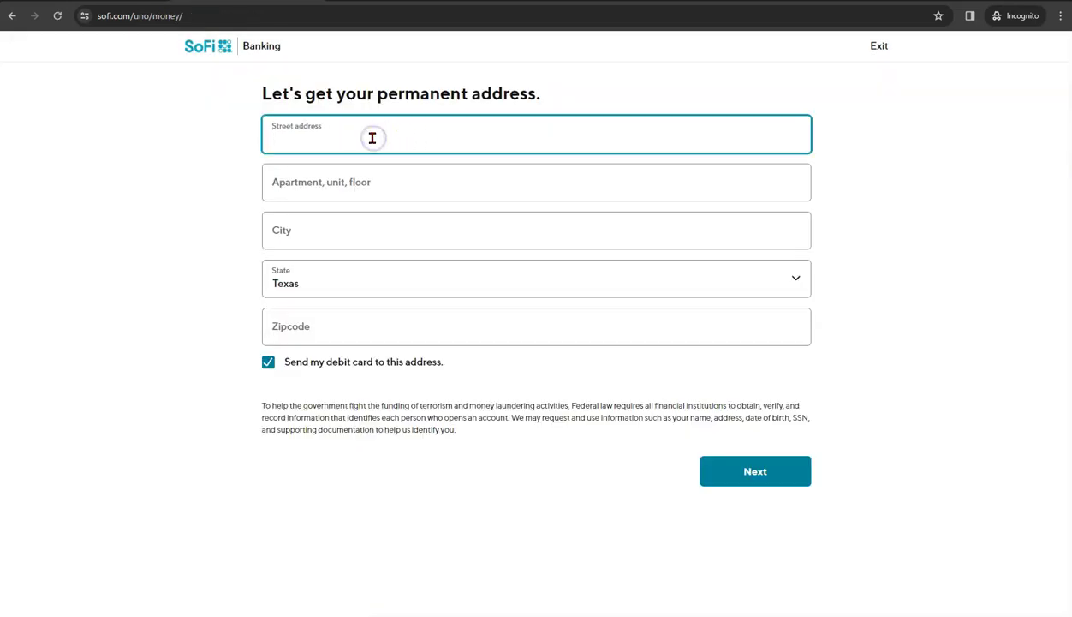
{"action": "type", "text": "1000"}
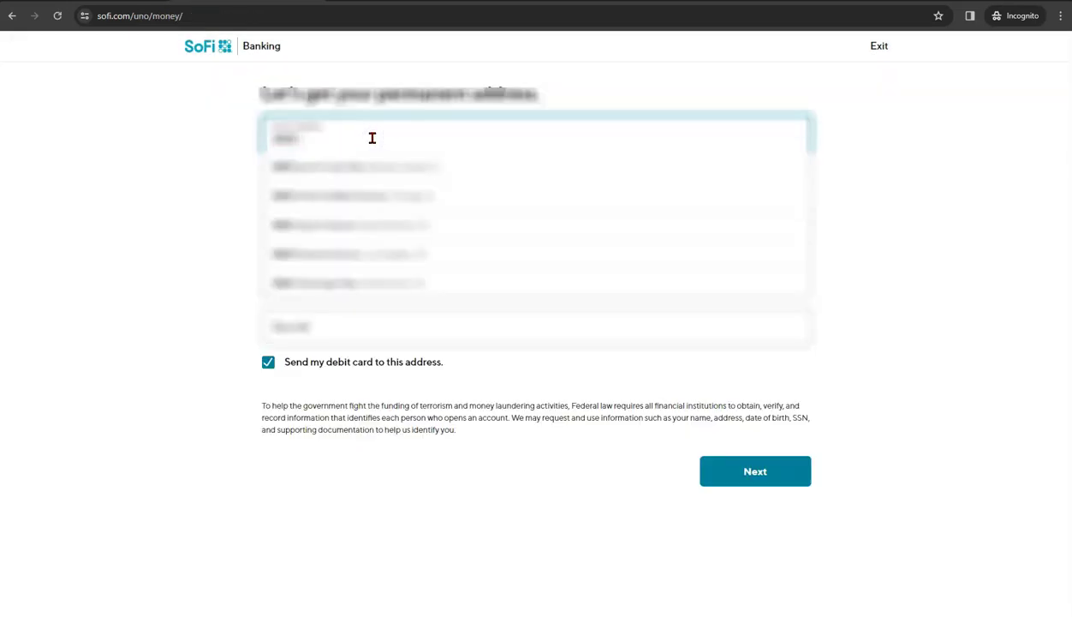
{"action": "type", "text": " E"}
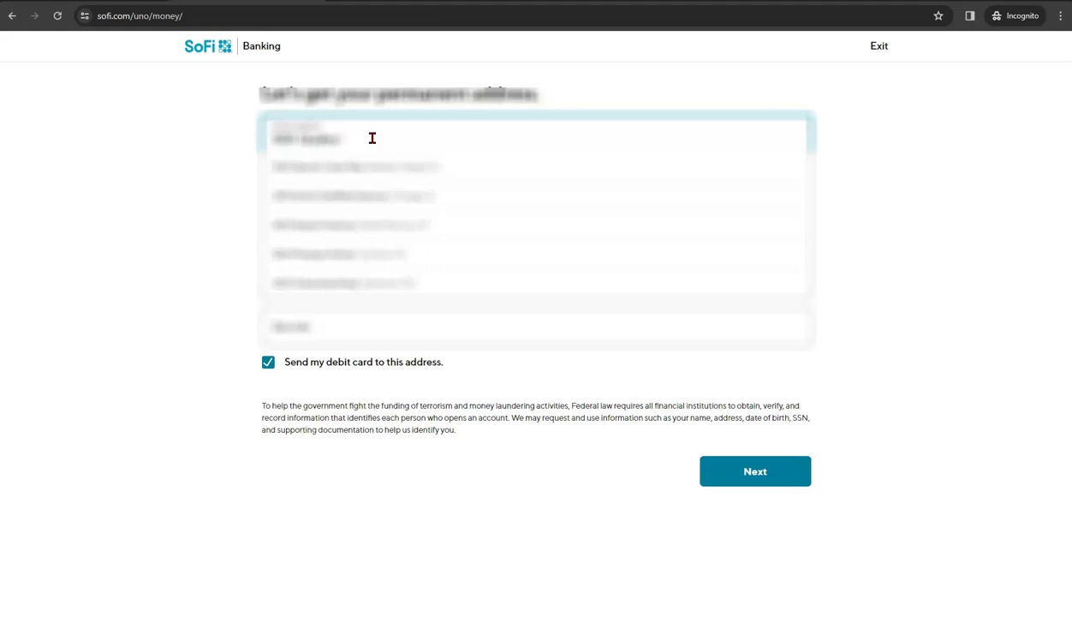
{"action": "type", "text": "a"}
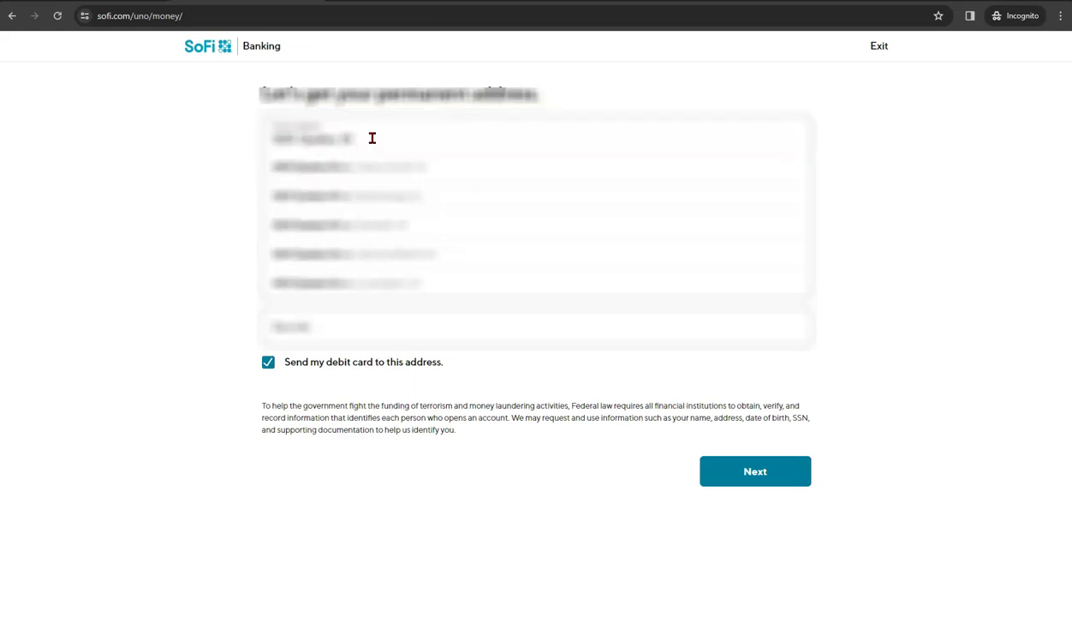
{"action": "left_click", "coordinate": [296, 206]}
{"action": "left_click", "coordinate": [302, 221]}
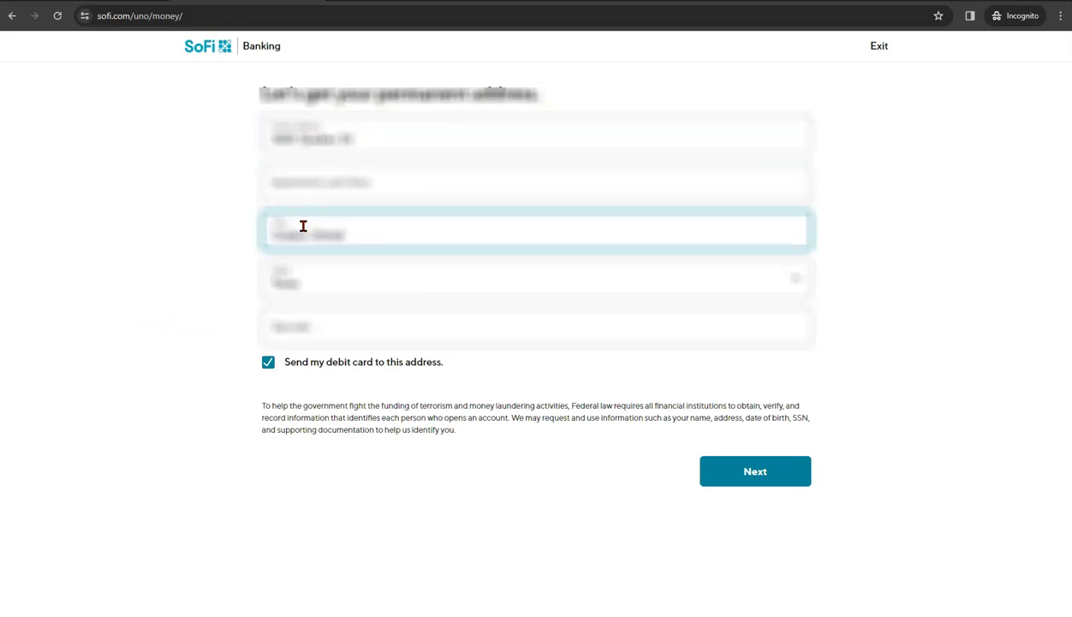
{"action": "key", "text": "Tab"}
{"action": "left_click", "coordinate": [385, 323]}
{"action": "type", "text": "00000"}
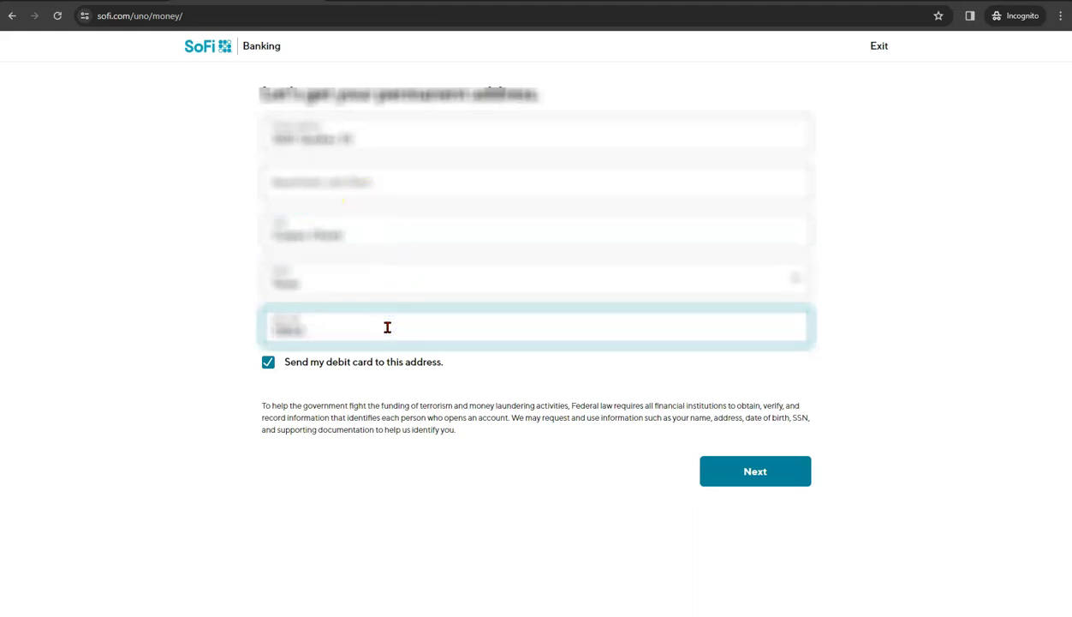
{"action": "key", "text": "BackSpace"}
{"action": "key", "text": "BackSpace"}
{"action": "key", "text": "BackSpace"}
{"action": "key", "text": "BackSpace"}
{"action": "key", "text": "BackSpace"}
{"action": "type", "text": "00000"}
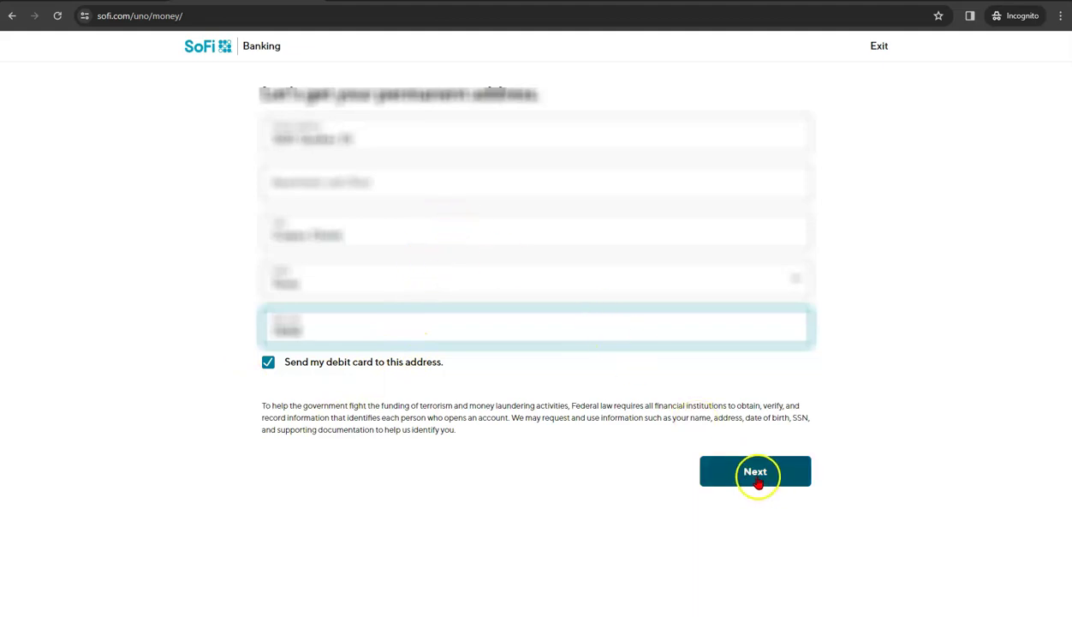
{"action": "left_click", "coordinate": [755, 472]}
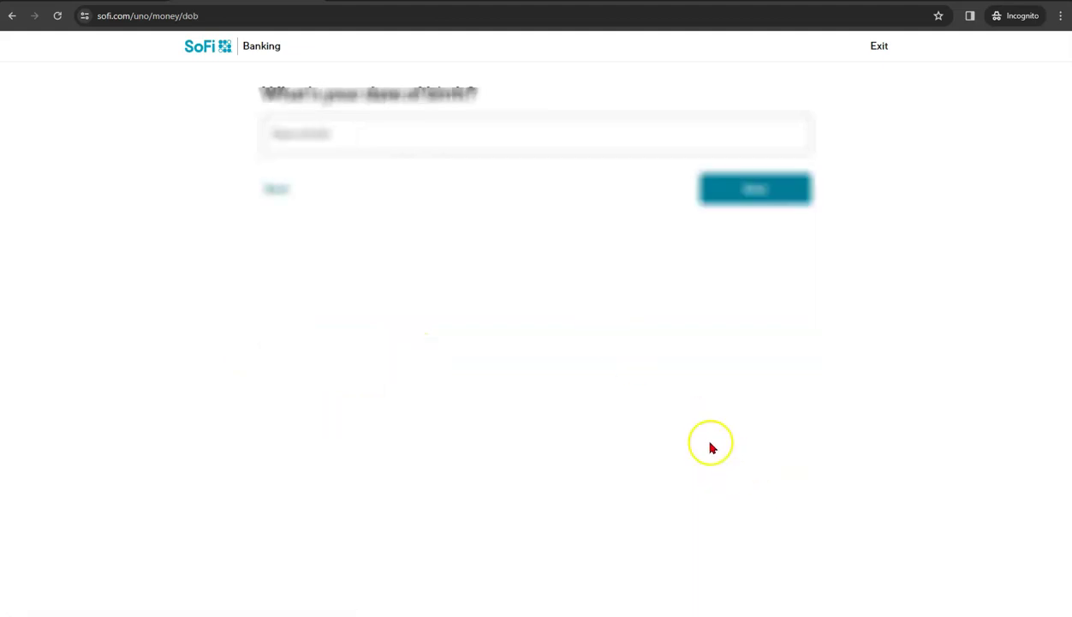
Enter the applicant's date of birth and continue.
{"action": "left_click", "coordinate": [326, 137]}
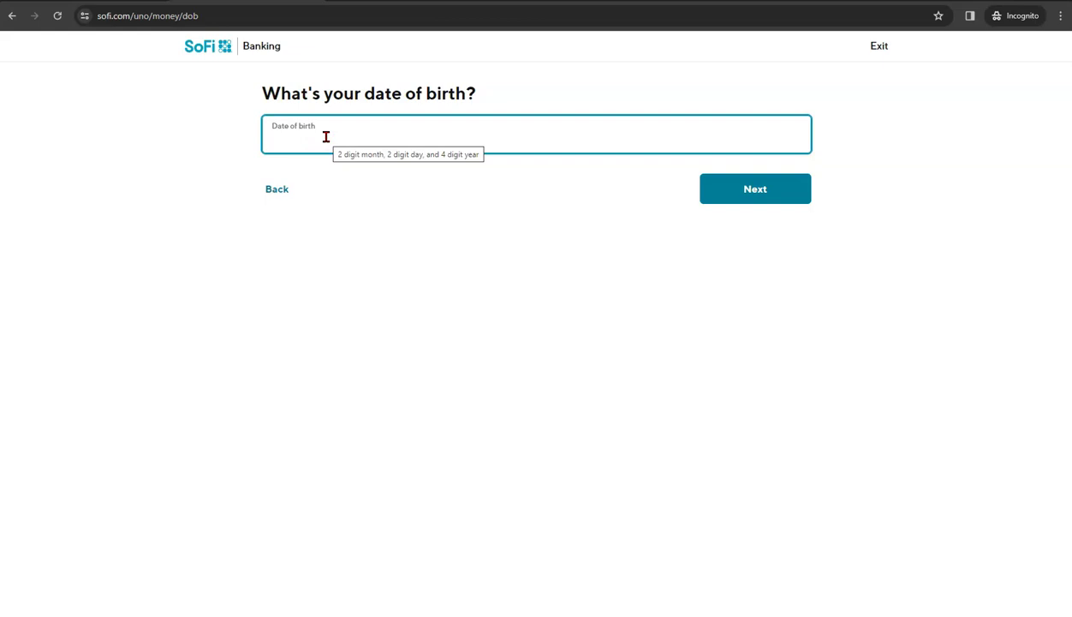
{"action": "type", "text": "01011990"}
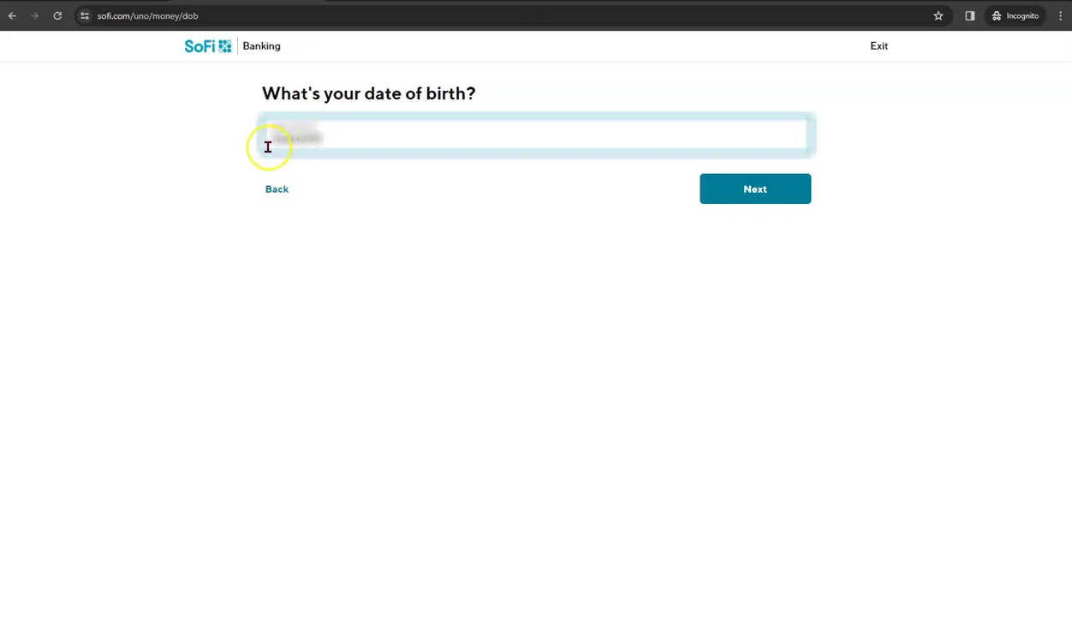
{"action": "left_click", "coordinate": [293, 134]}
{"action": "left_click", "coordinate": [750, 187]}
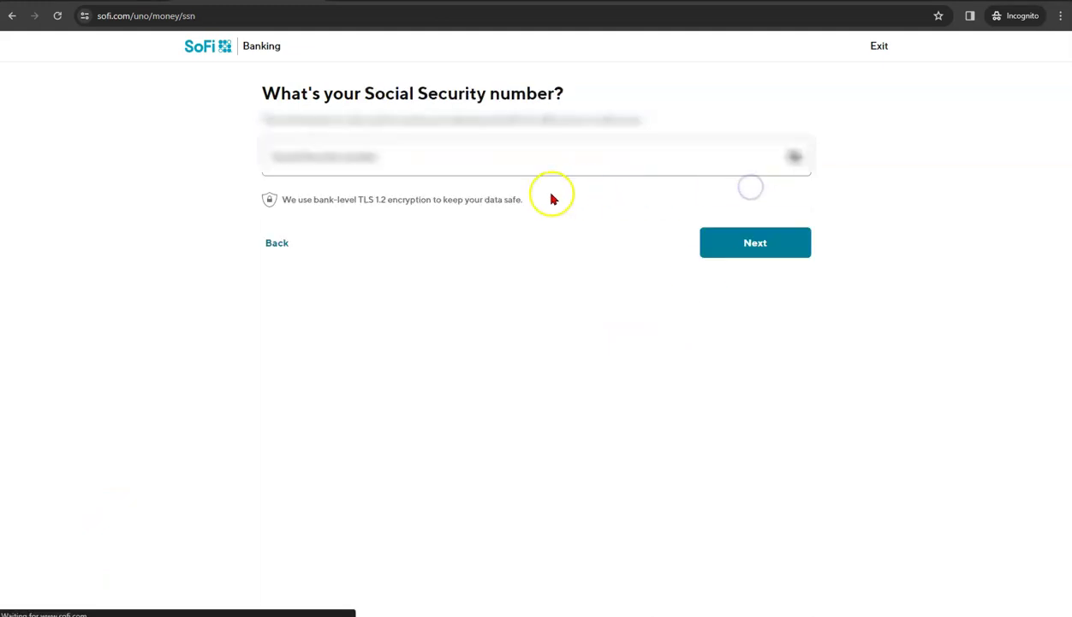
Enter the Social Security number and answer the citizenship status question.
{"action": "left_click", "coordinate": [370, 159]}
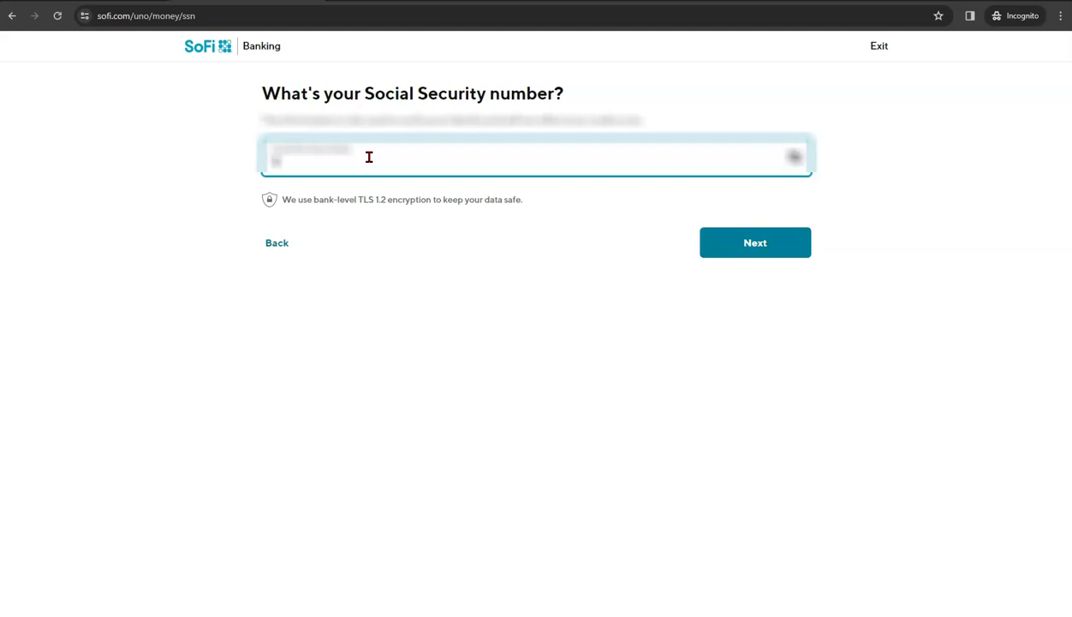
{"action": "type", "text": "0"}
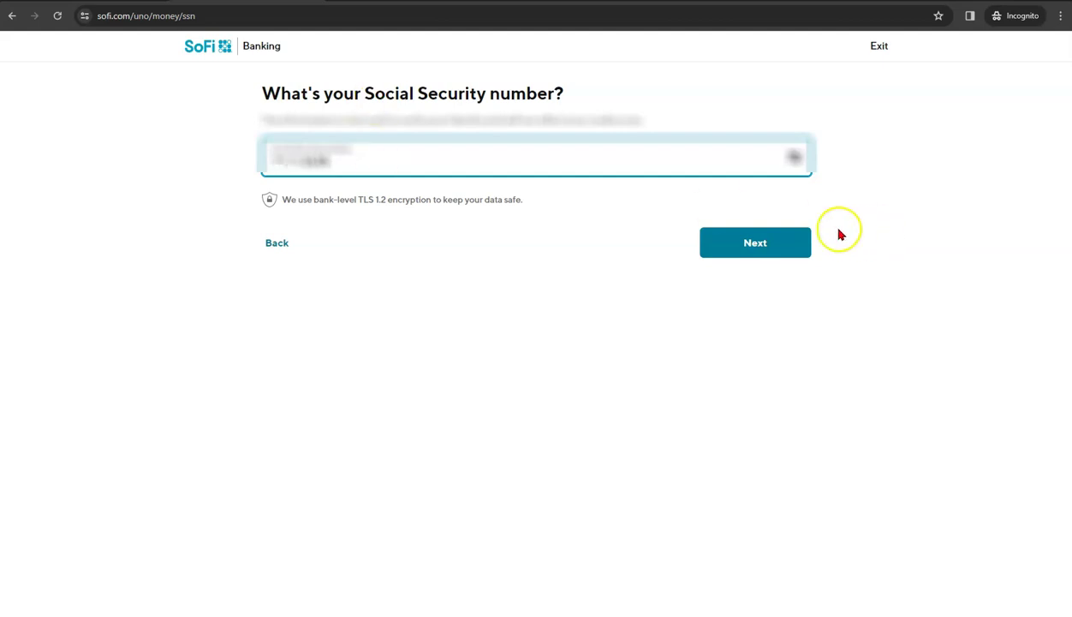
{"action": "left_click", "coordinate": [752, 248]}
{"action": "left_click", "coordinate": [326, 134]}
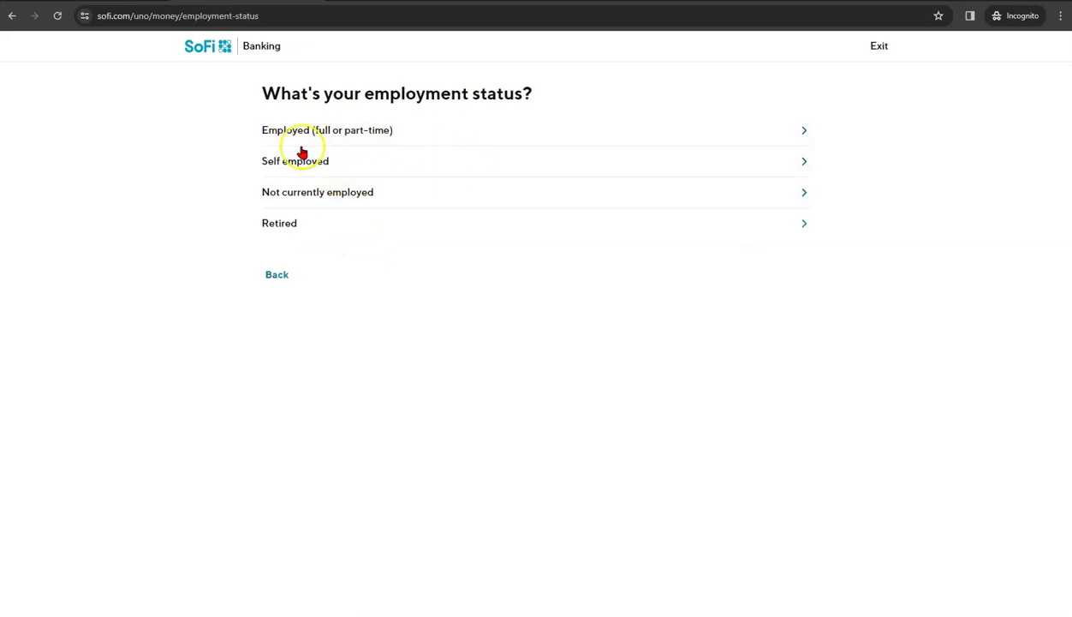
Select Employed (full or part-time), pick an occupation from the list, and enter annual income.
{"action": "left_click", "coordinate": [376, 130]}
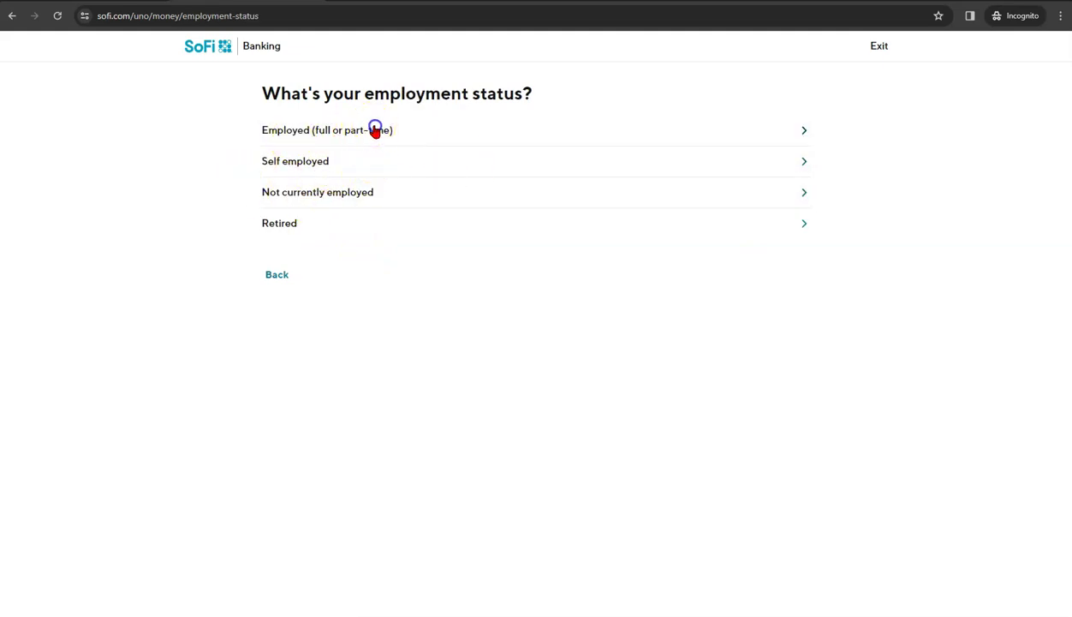
{"action": "left_click", "coordinate": [352, 149]}
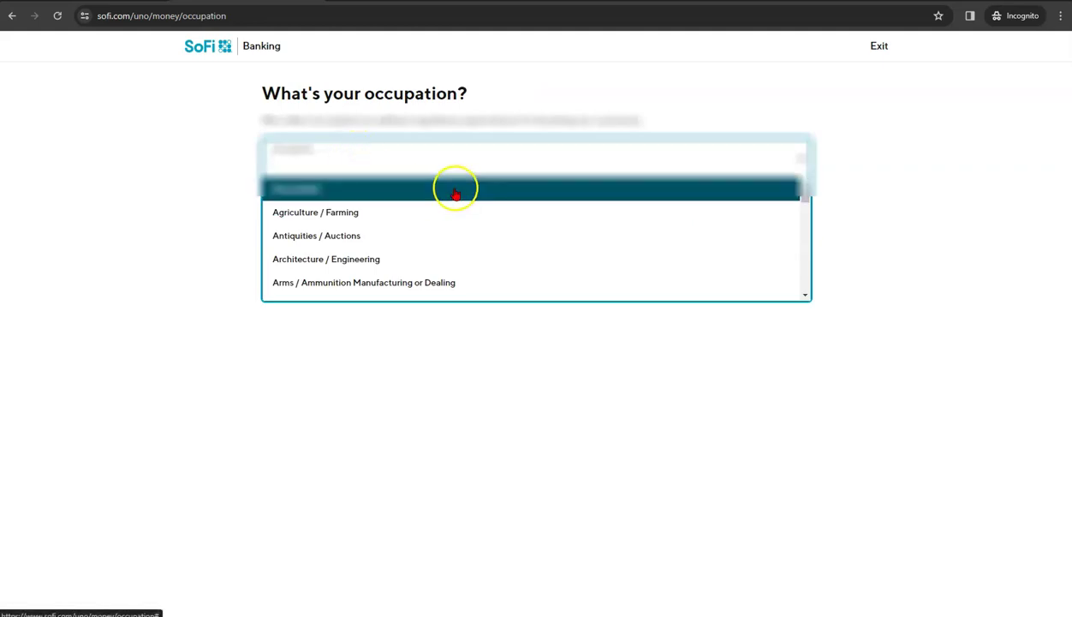
{"action": "scroll", "coordinate": [416, 212], "scroll_direction": "down", "scroll_amount": 1}
{"action": "scroll", "coordinate": [417, 212], "scroll_direction": "down", "scroll_amount": 3}
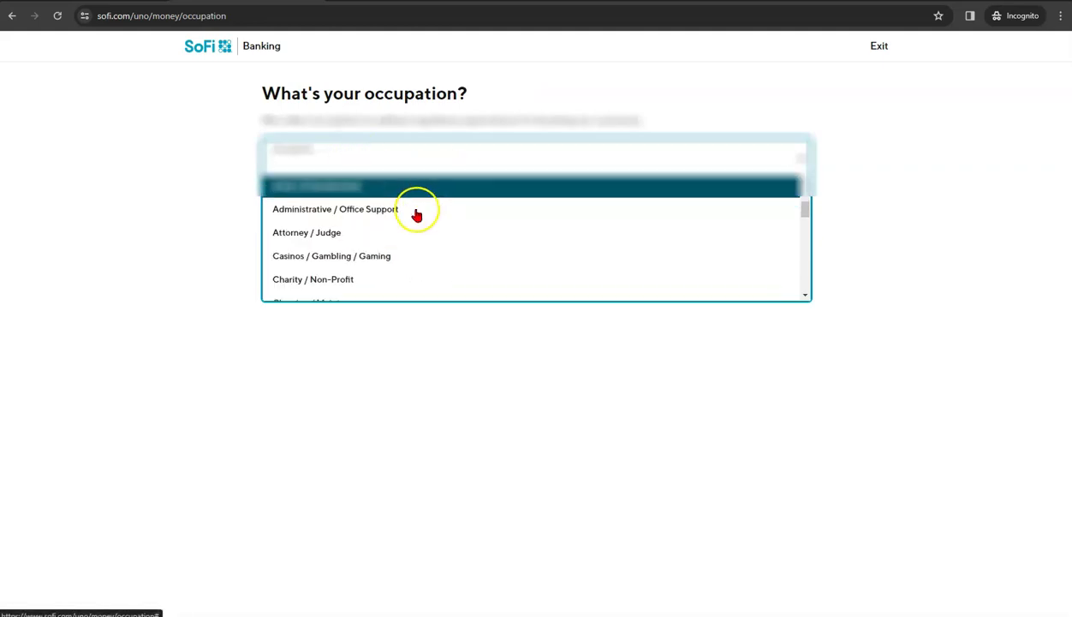
{"action": "left_click", "coordinate": [350, 160]}
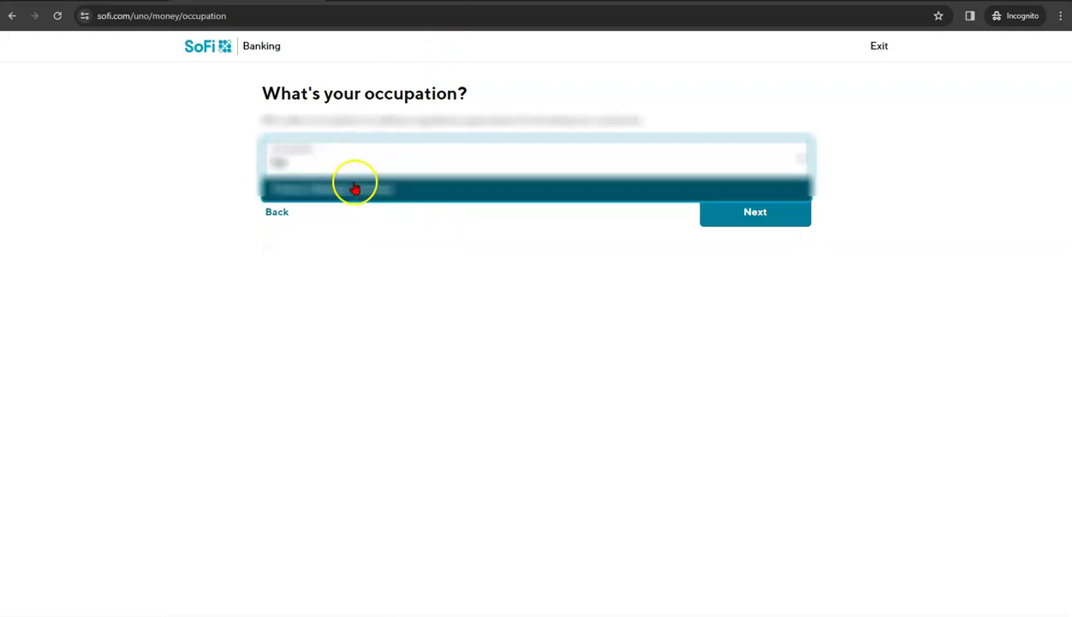
{"action": "left_click", "coordinate": [337, 196]}
{"action": "left_click", "coordinate": [787, 231]}
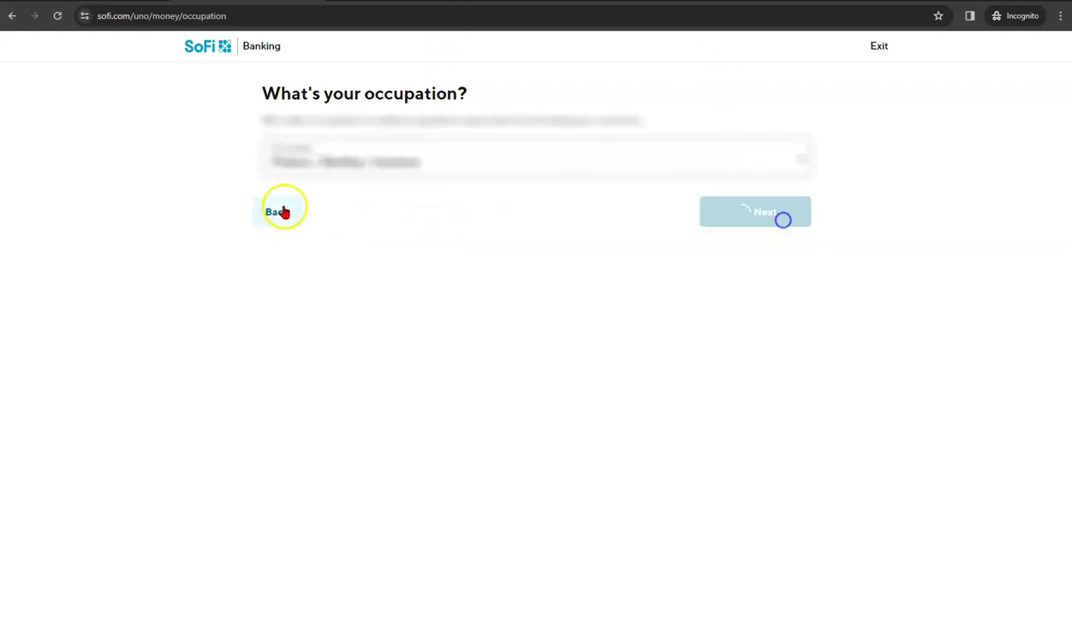
{"action": "left_click", "coordinate": [435, 157]}
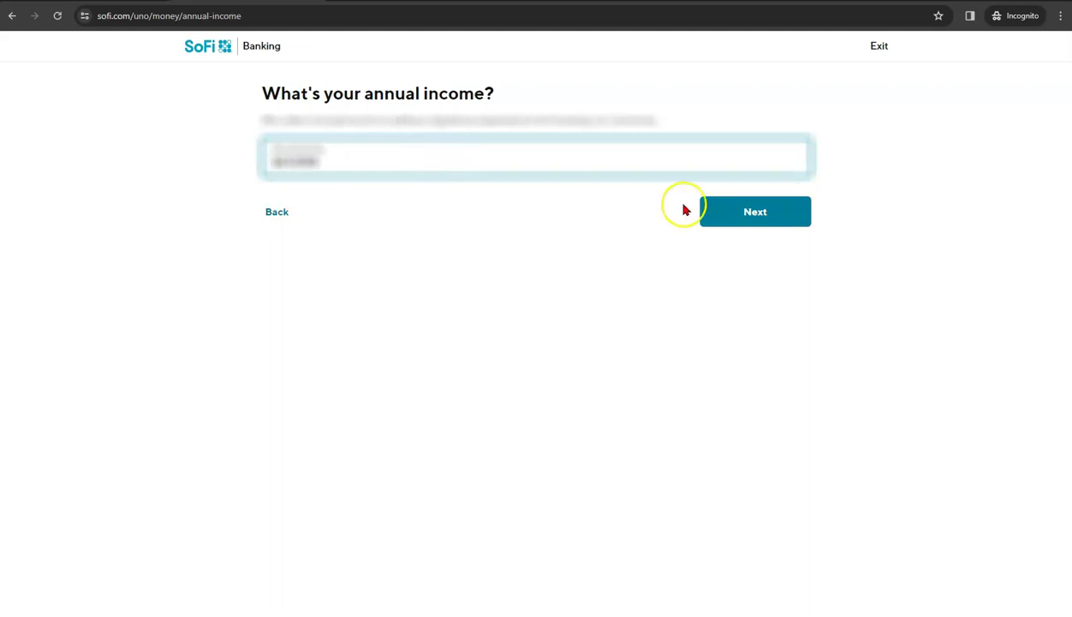
{"action": "left_click", "coordinate": [744, 210]}
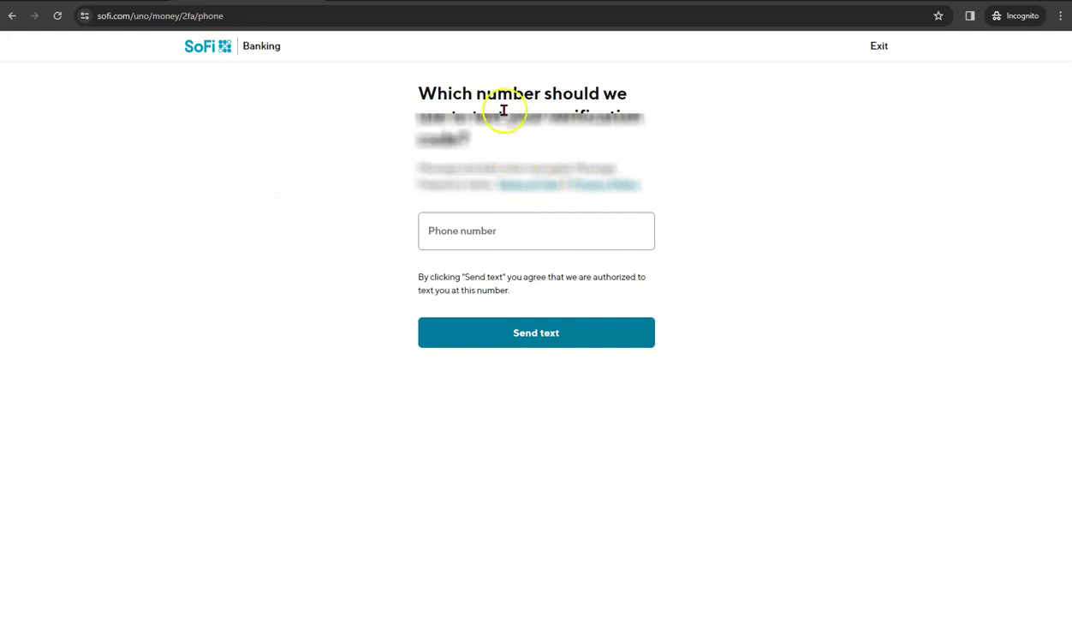
Enter the phone number, text the six-digit code, remember this device, and verify the code.
{"action": "left_click", "coordinate": [501, 240]}
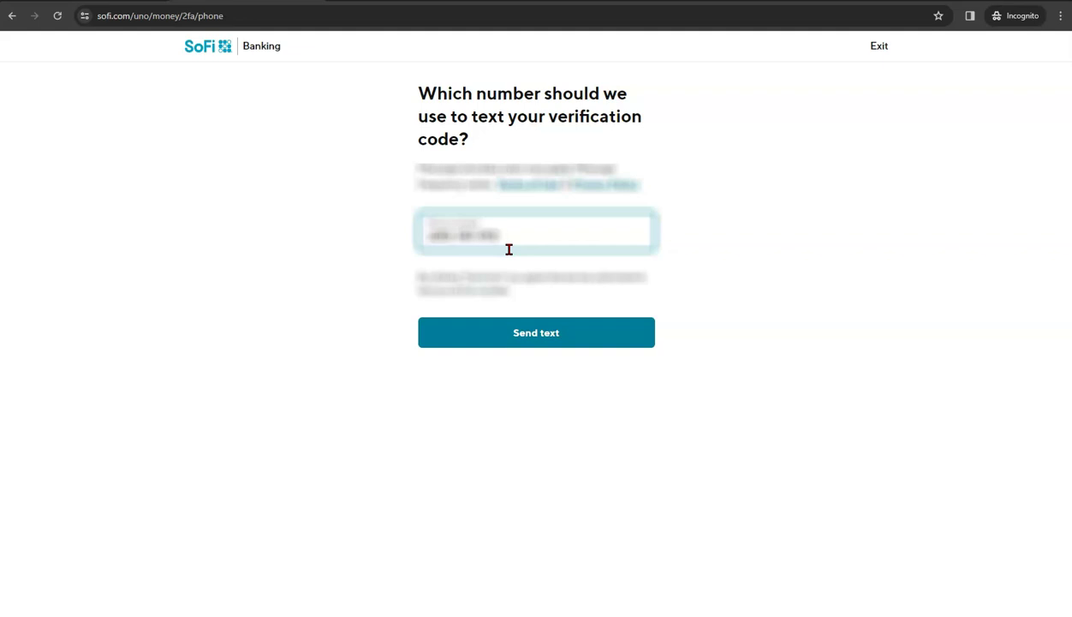
{"action": "left_click", "coordinate": [531, 337]}
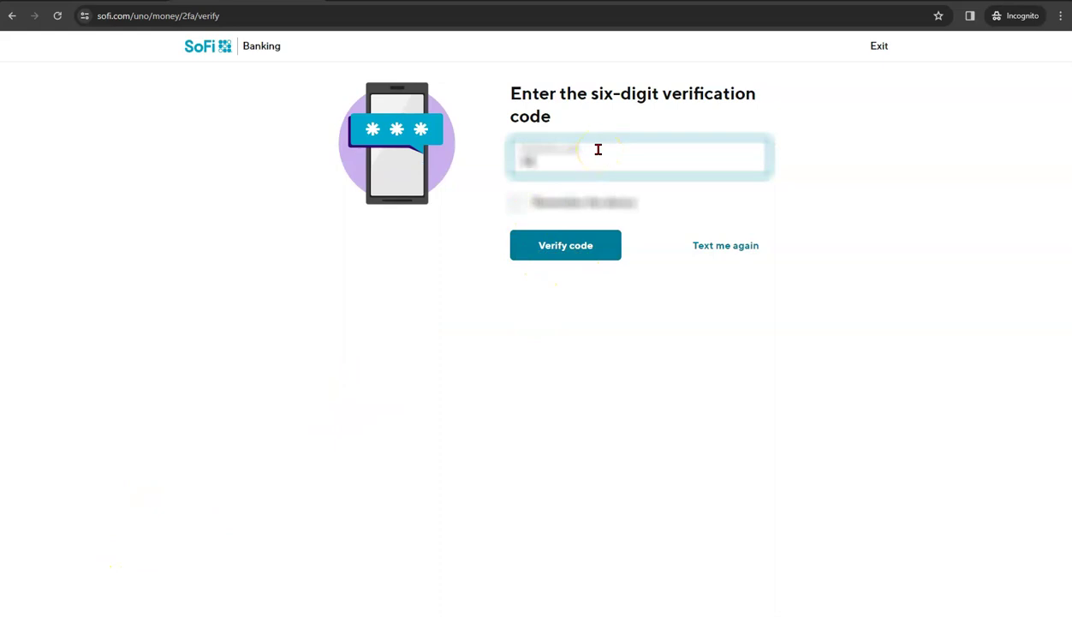
{"action": "left_click", "coordinate": [522, 204]}
{"action": "left_click", "coordinate": [561, 256]}
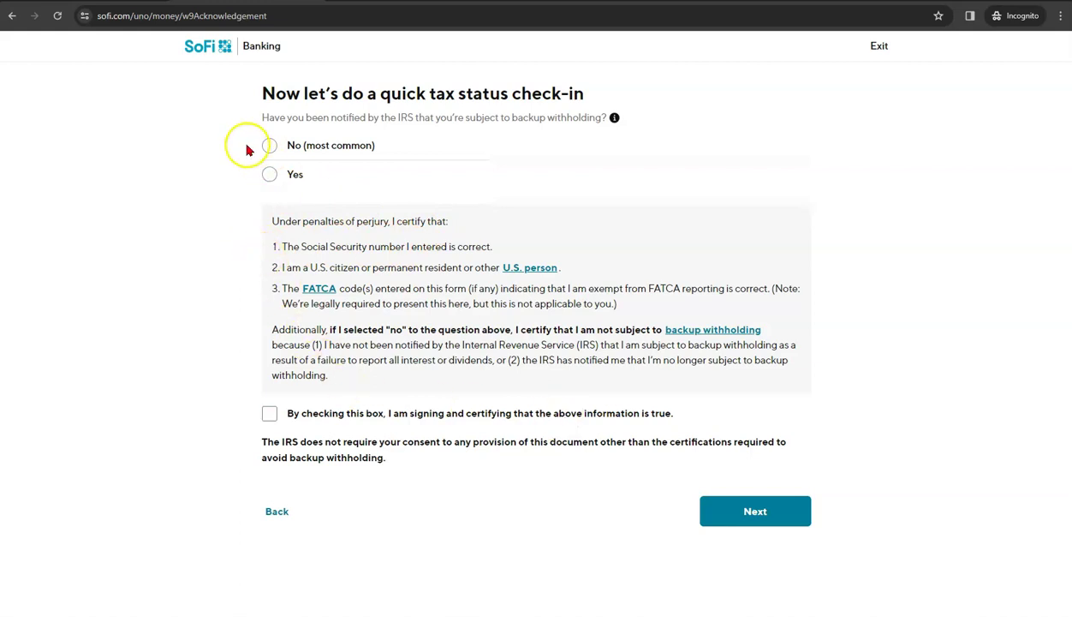
Answer No to backup withholding, certify the tax details, and agree to the account terms.
{"action": "left_click", "coordinate": [269, 147]}
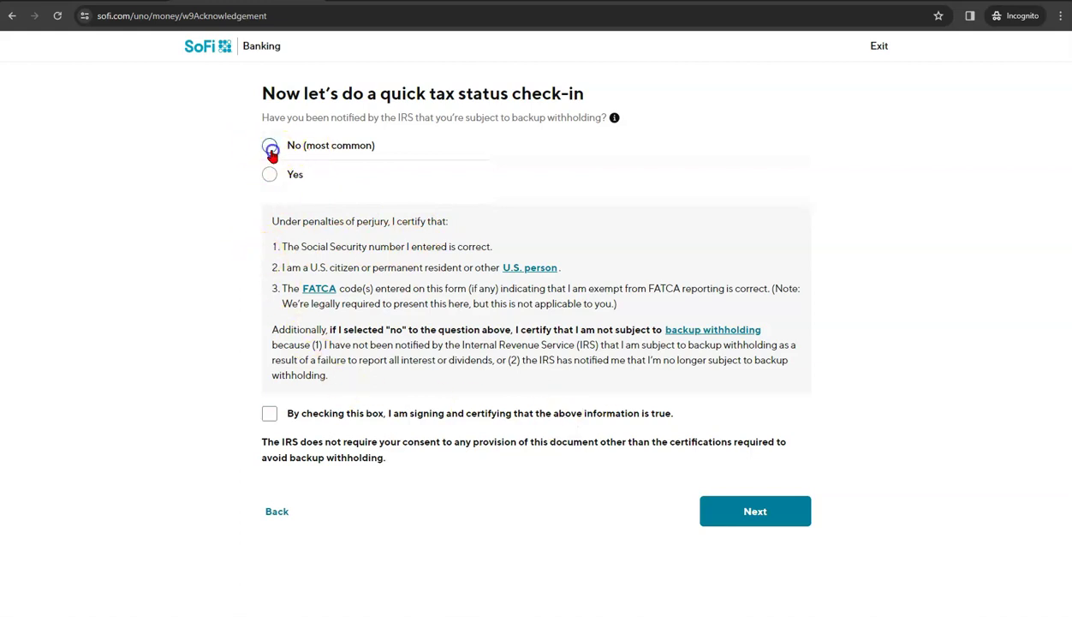
{"action": "left_click", "coordinate": [269, 414]}
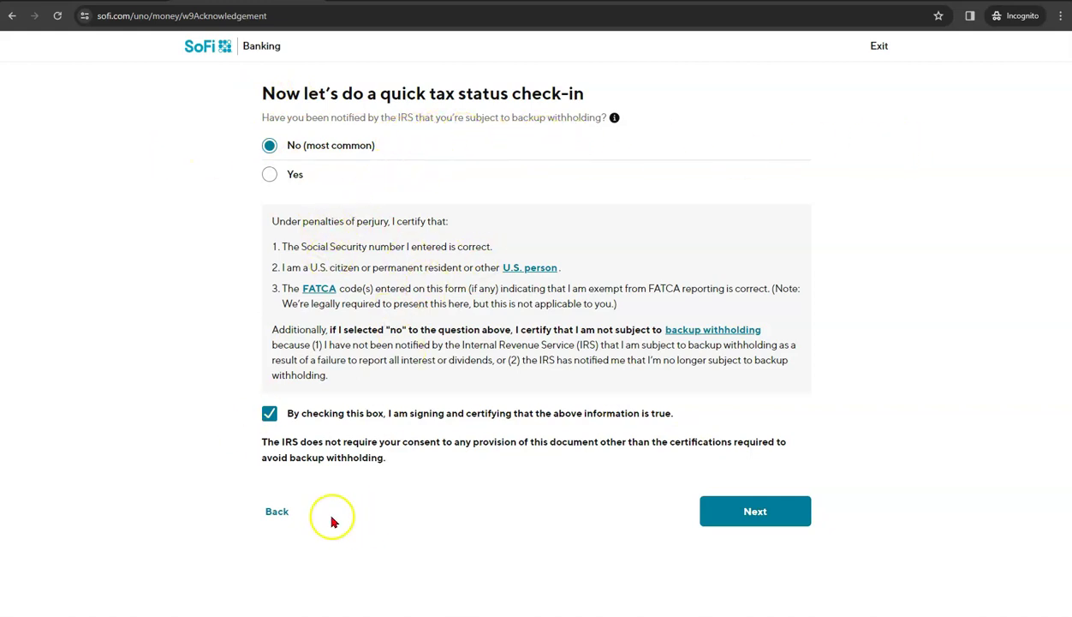
{"action": "left_click", "coordinate": [724, 517]}
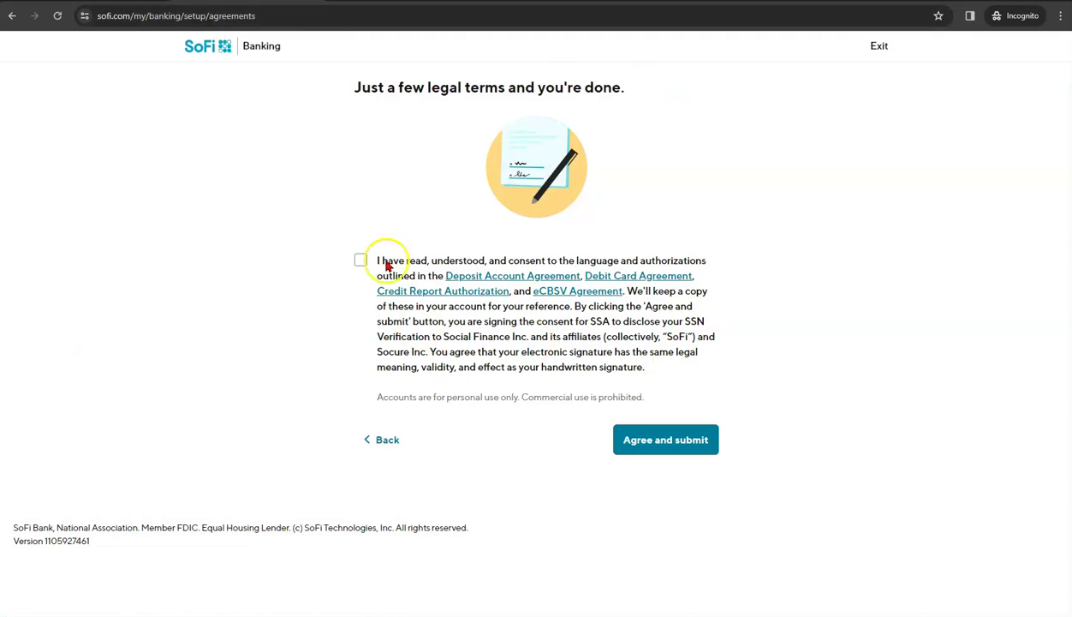
{"action": "left_click", "coordinate": [359, 260]}
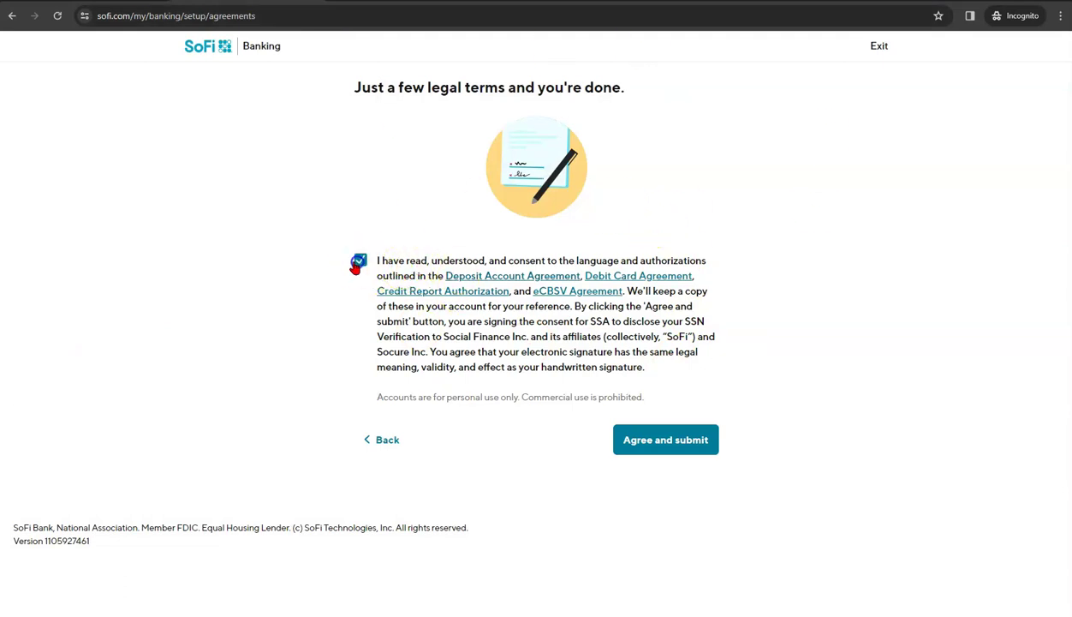
{"action": "left_click", "coordinate": [663, 442]}
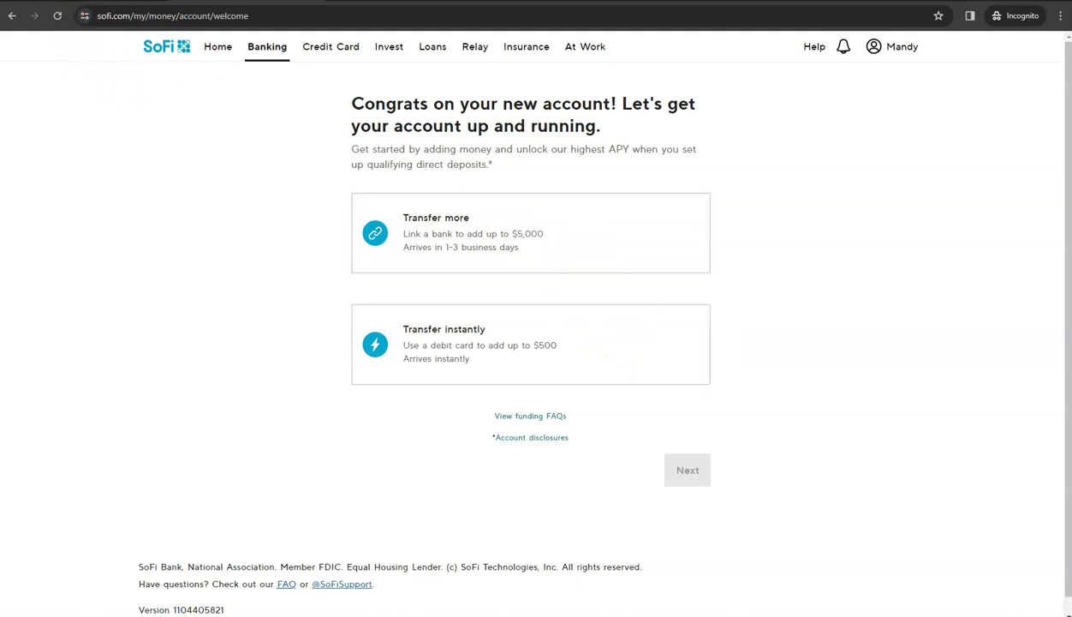
Recheck the llpgpro instructions, then choose Transfer instantly with a debit card as funding.
{"action": "left_click", "coordinate": [86, 1]}
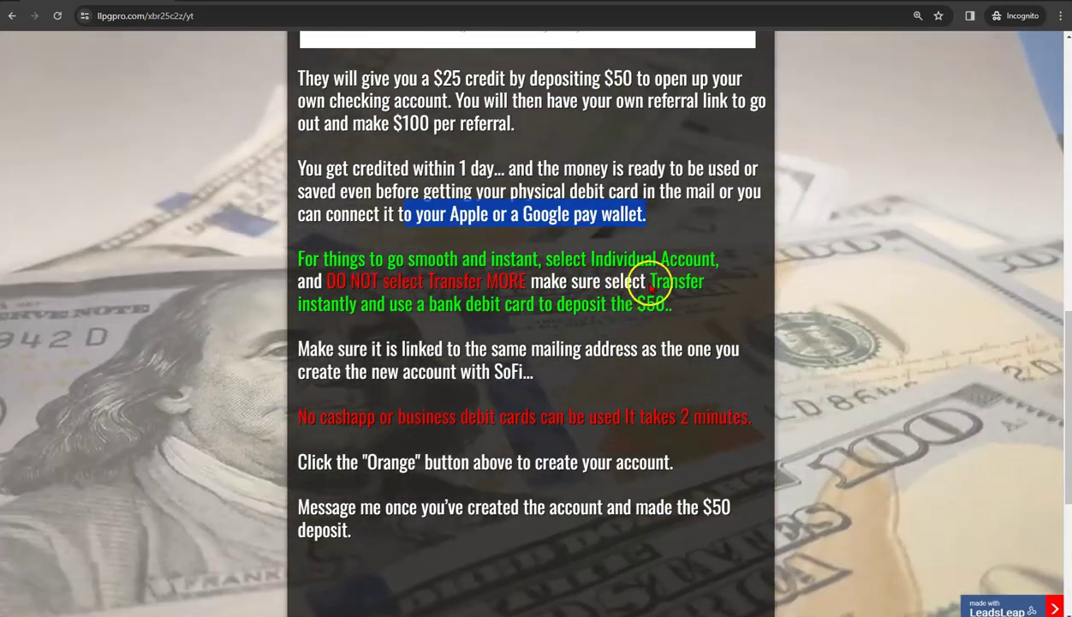
{"action": "left_click", "coordinate": [651, 282]}
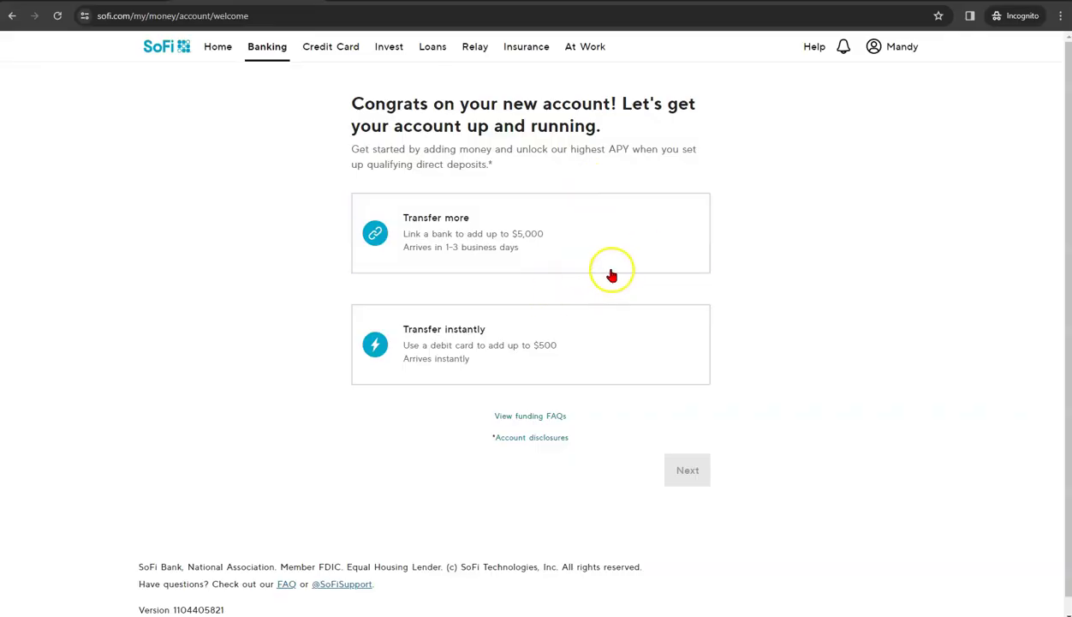
{"action": "left_click", "coordinate": [436, 334]}
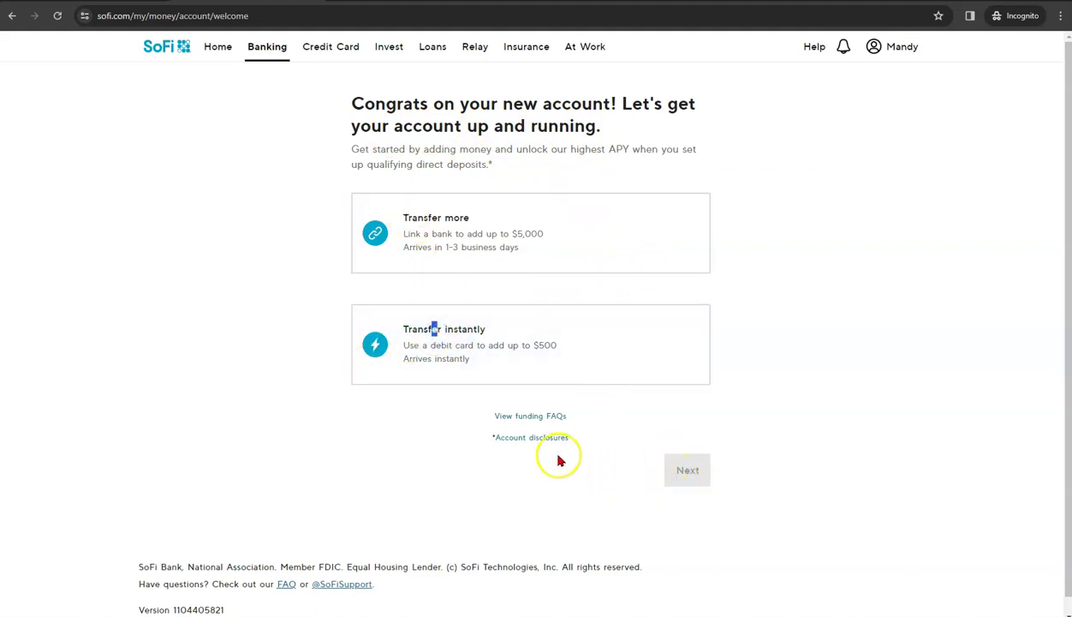
{"action": "left_click", "coordinate": [517, 346]}
{"action": "left_click", "coordinate": [690, 476]}
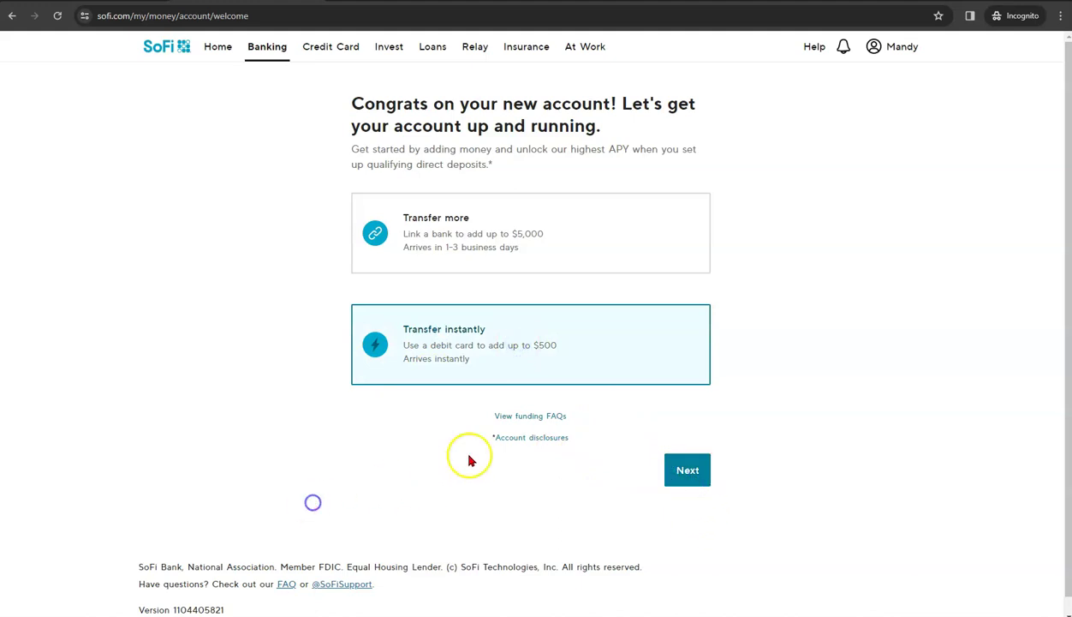
Review the funding FAQs, return, and continue to the debit card transfer form.
{"action": "left_click", "coordinate": [526, 420]}
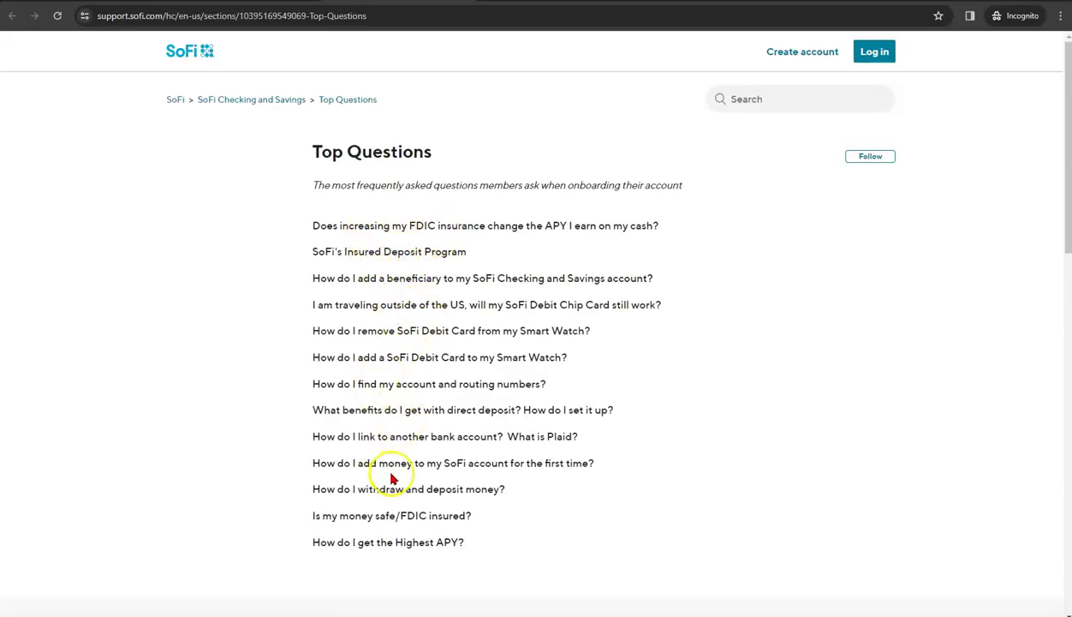
{"action": "scroll", "coordinate": [391, 478], "scroll_direction": "down", "scroll_amount": 3}
{"action": "scroll", "coordinate": [416, 343], "scroll_direction": "up", "scroll_amount": 3}
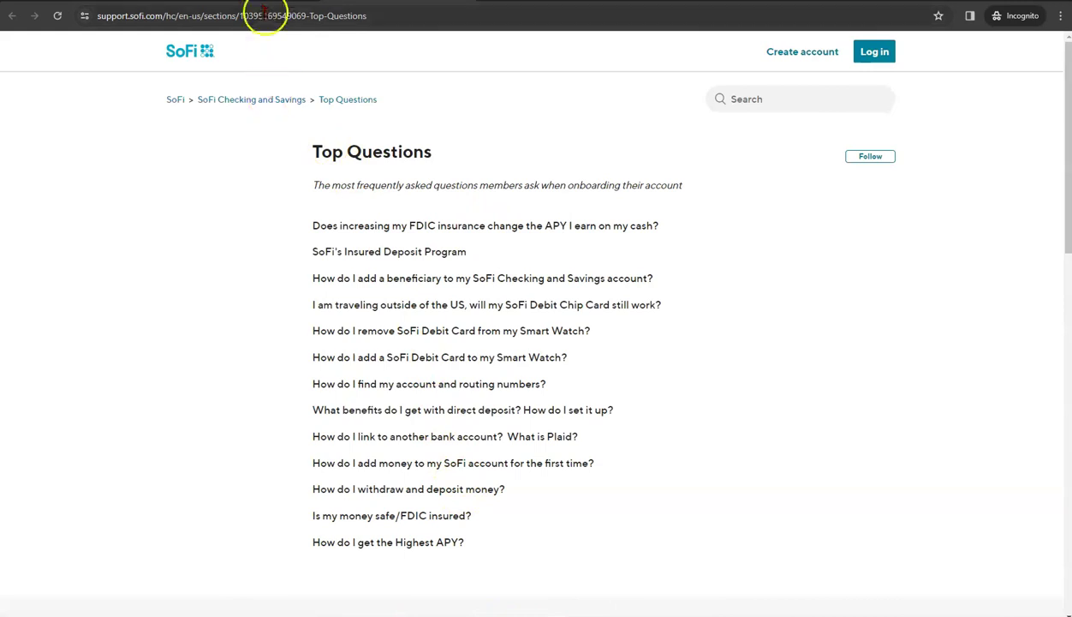
{"action": "left_click", "coordinate": [264, 10]}
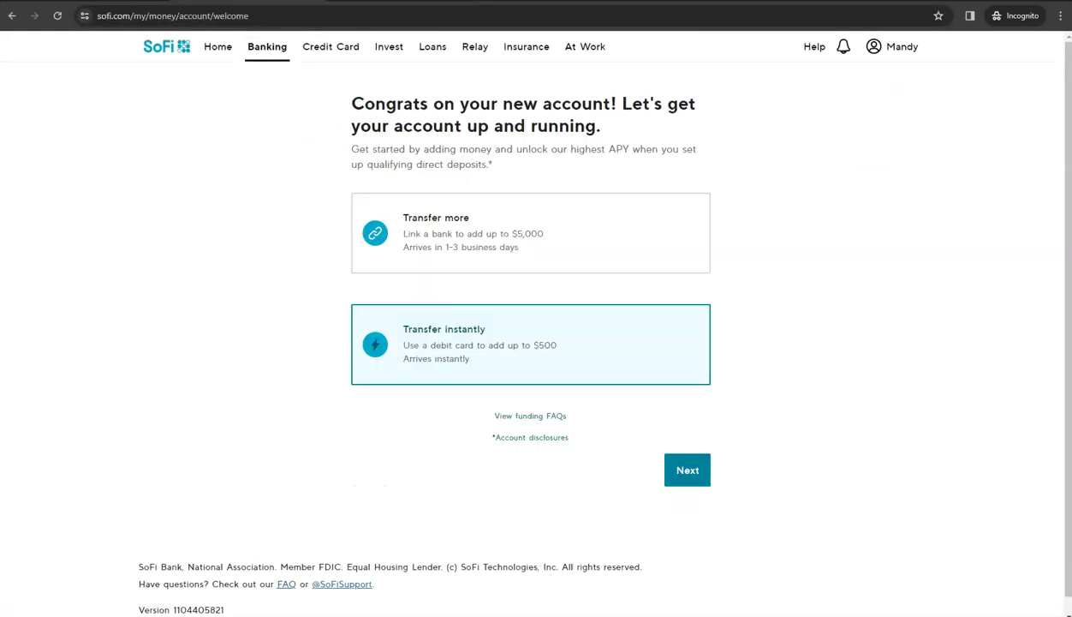
{"action": "left_click", "coordinate": [687, 472]}
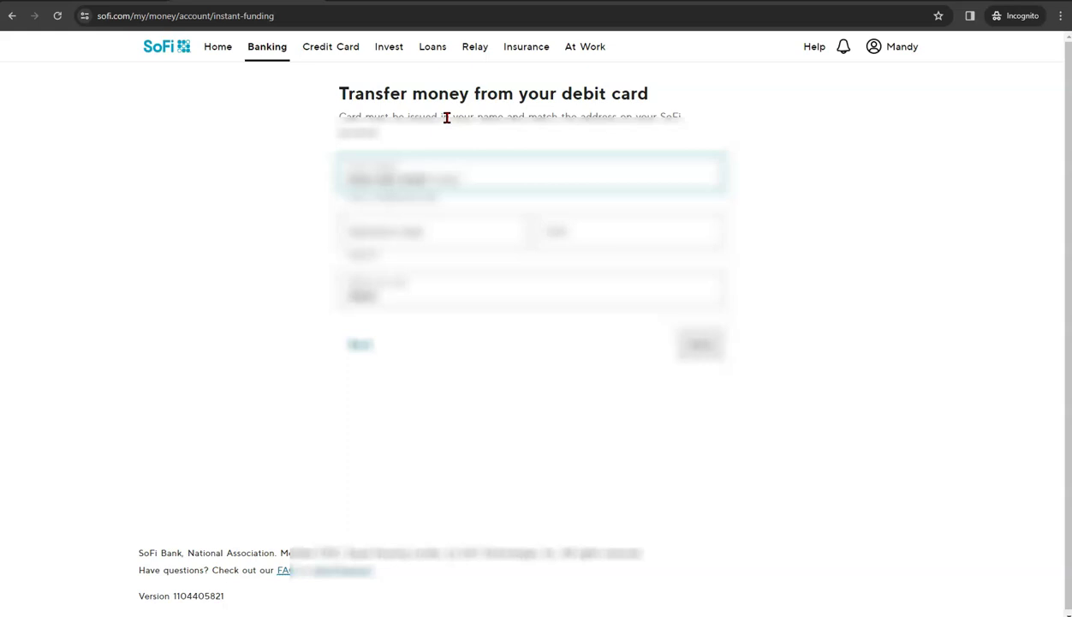
Fill in the debit card's expiration date, CVV and ZIP code.
{"action": "key", "text": "Tab"}
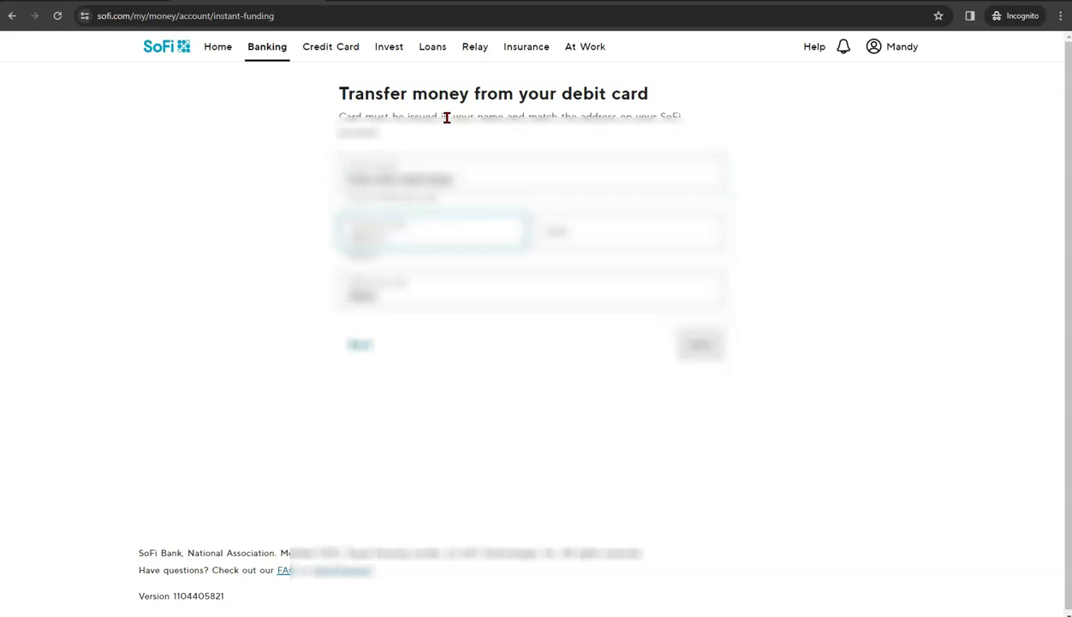
{"action": "type", "text": "12/27"}
{"action": "key", "text": "Tab"}
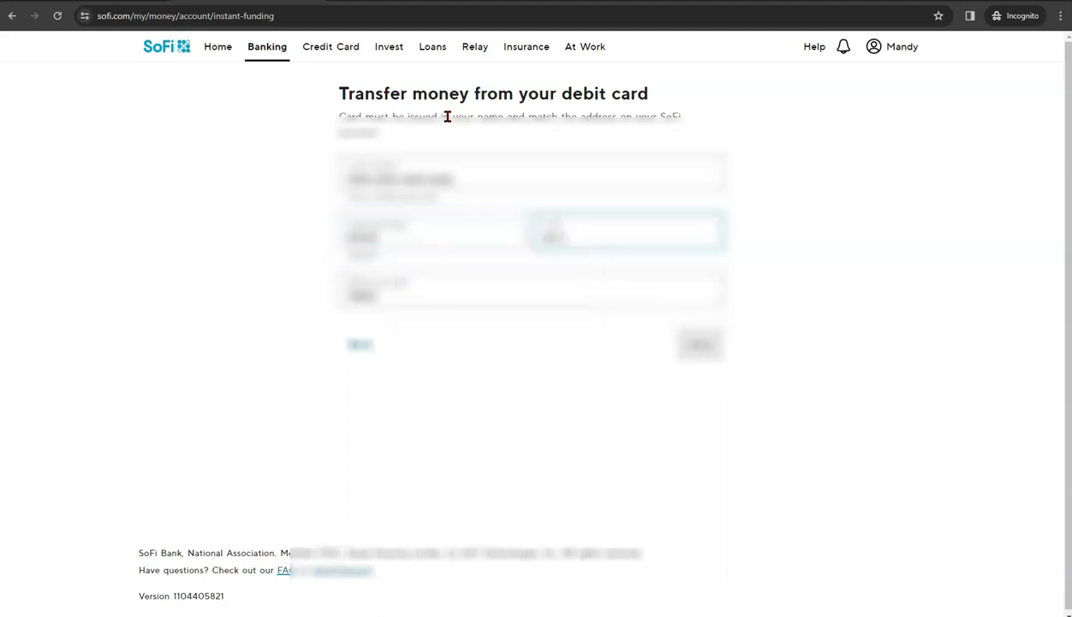
{"action": "key", "text": "Tab"}
{"action": "left_click", "coordinate": [708, 352]}
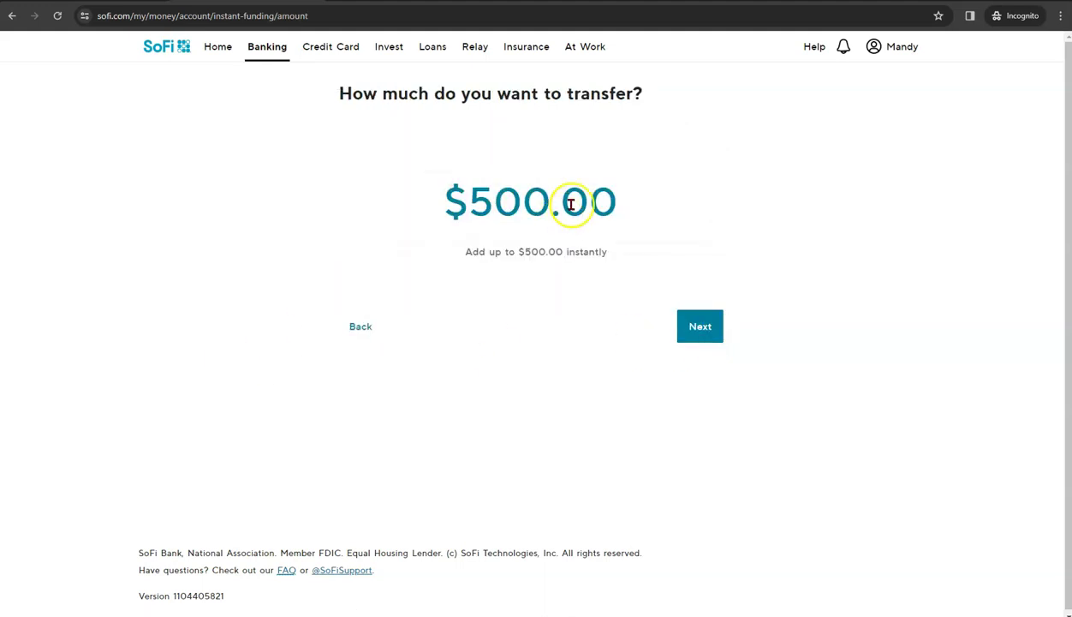
Replace the $500.00 preset with $50 and submit the instant transfer.
{"action": "left_click_drag", "start_coordinate": [619, 199], "coordinate": [448, 199]}
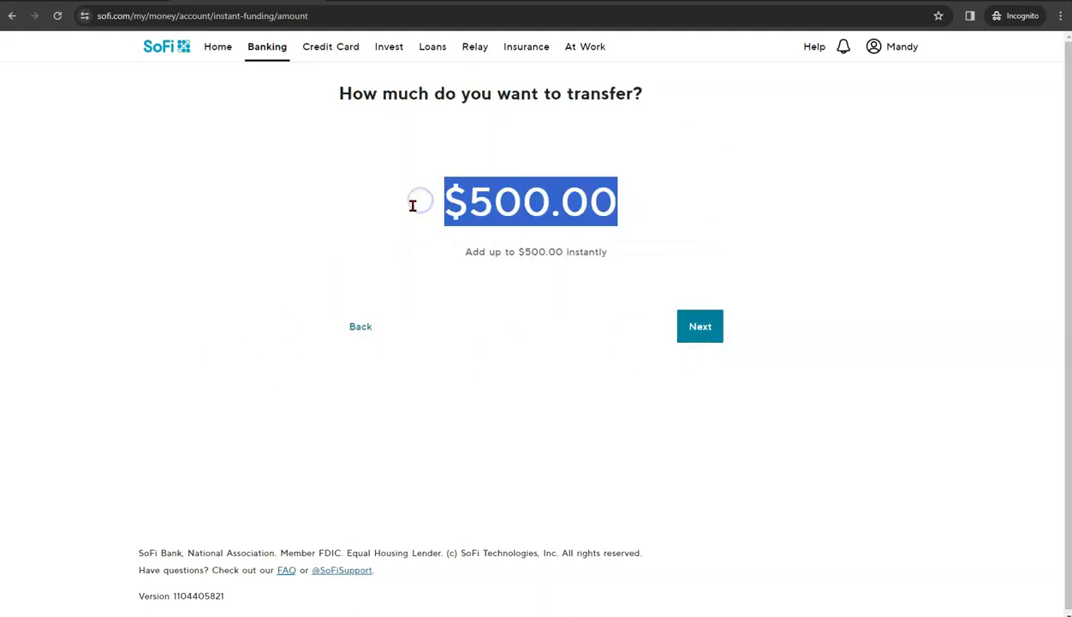
{"action": "type", "text": "50"}
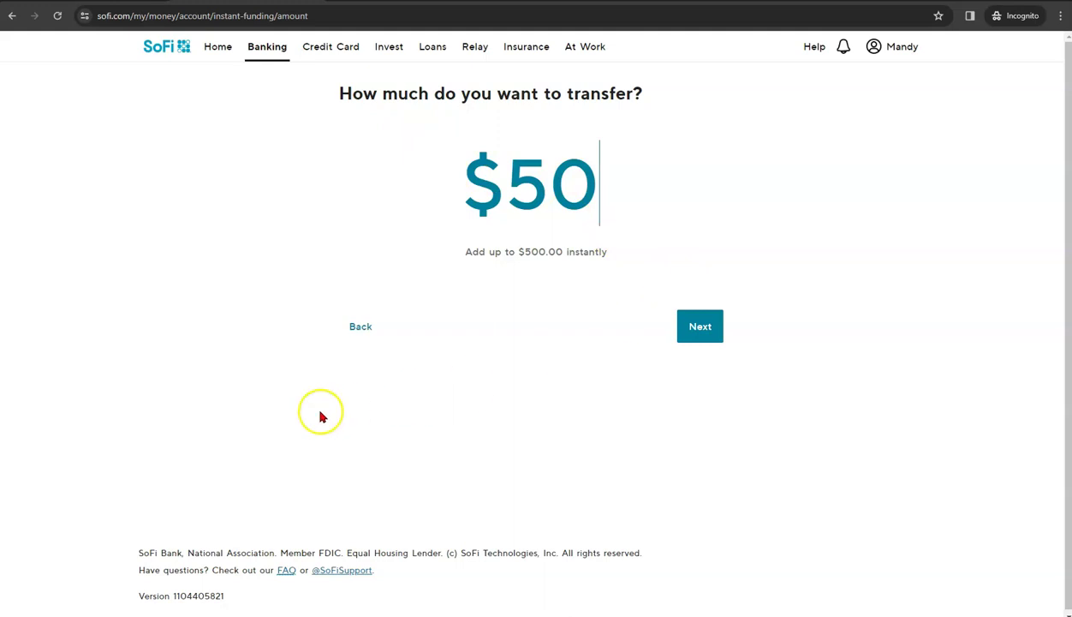
{"action": "left_click", "coordinate": [700, 332]}
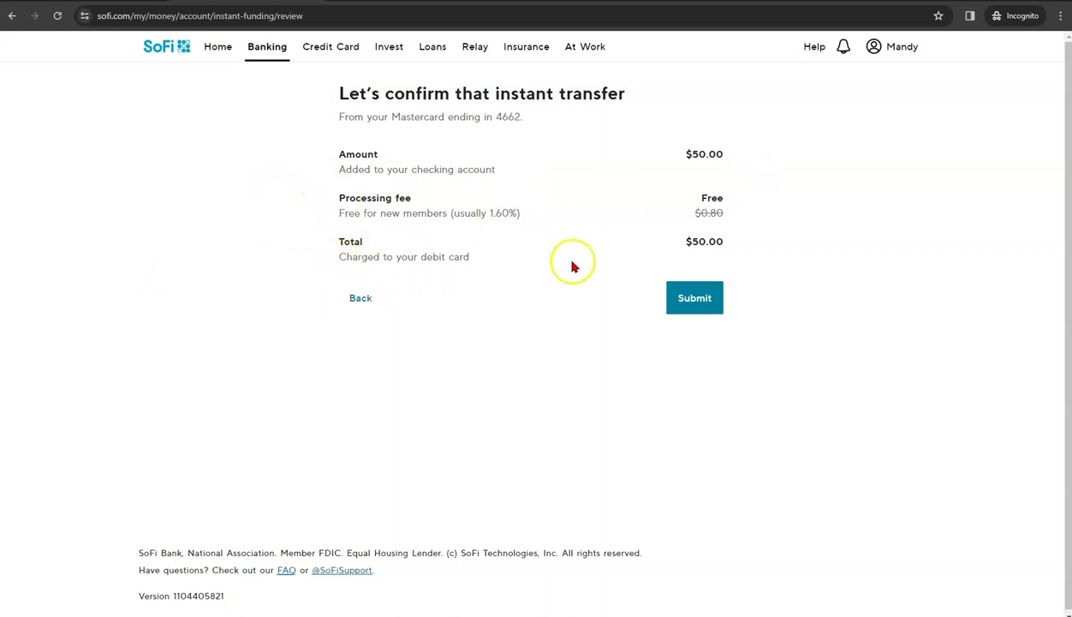
{"action": "left_click", "coordinate": [705, 304]}
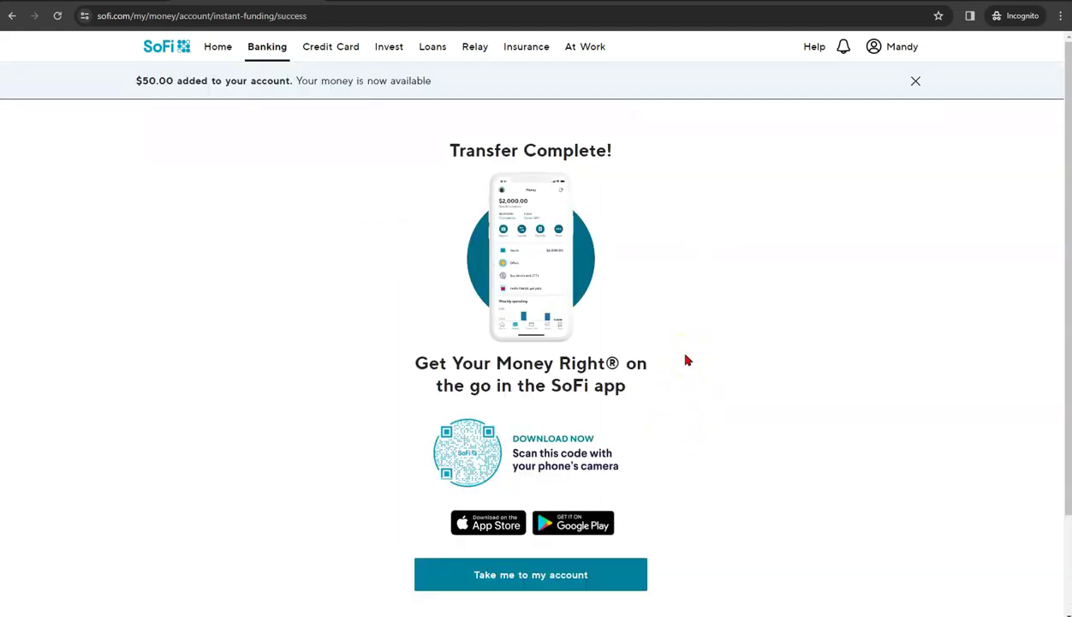
Go to the Banking overview and find the Dec 18 $50.00 deposit in Transactions.
{"action": "left_click", "coordinate": [533, 576]}
{"action": "left_click_drag", "start_coordinate": [297, 81], "coordinate": [458, 82]}
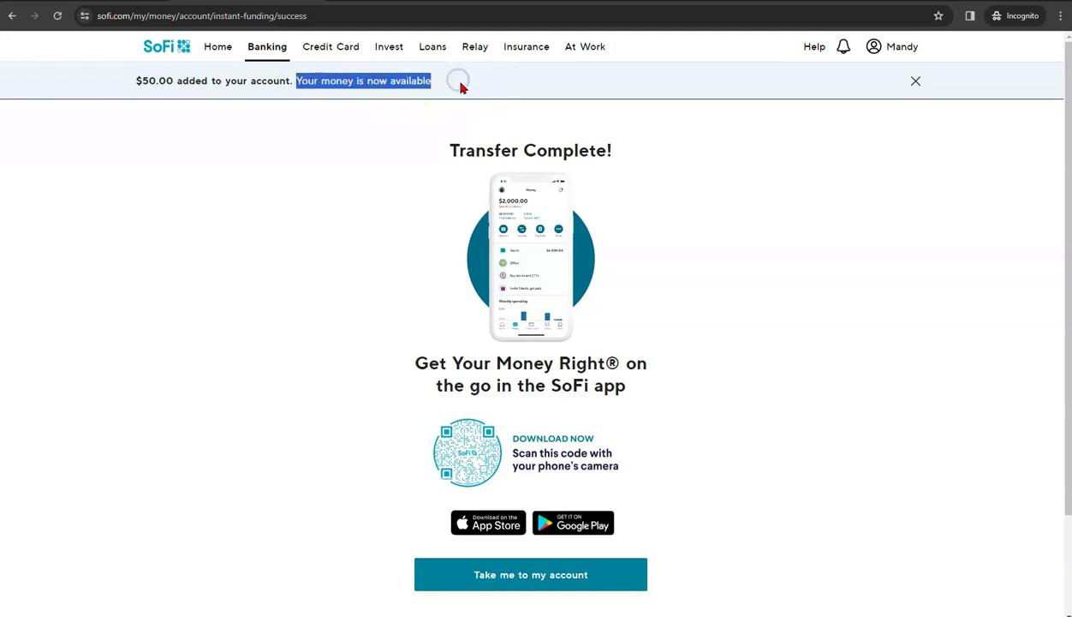
{"action": "left_click", "coordinate": [543, 574]}
{"action": "left_click", "coordinate": [898, 342]}
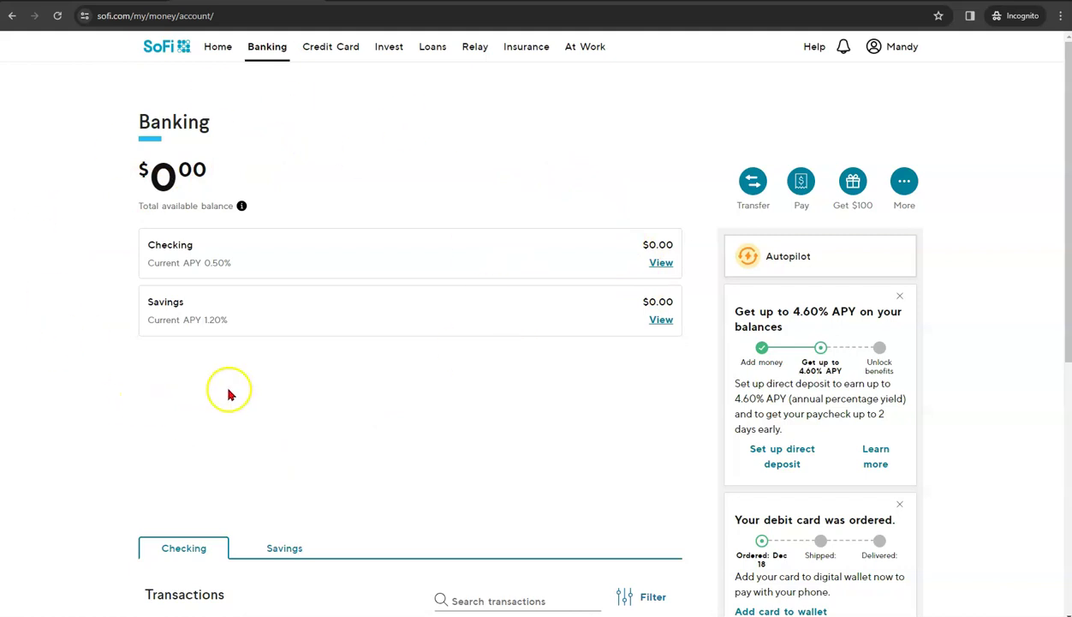
{"action": "scroll", "coordinate": [390, 341], "scroll_direction": "down", "scroll_amount": 3}
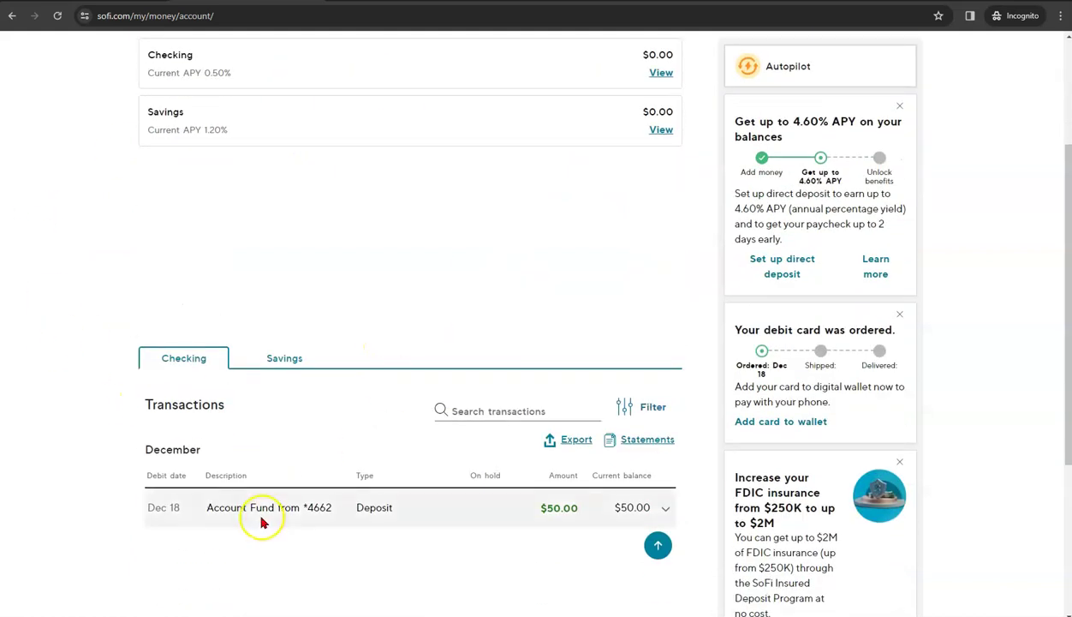
{"action": "scroll", "coordinate": [180, 478], "scroll_direction": "down", "scroll_amount": 2}
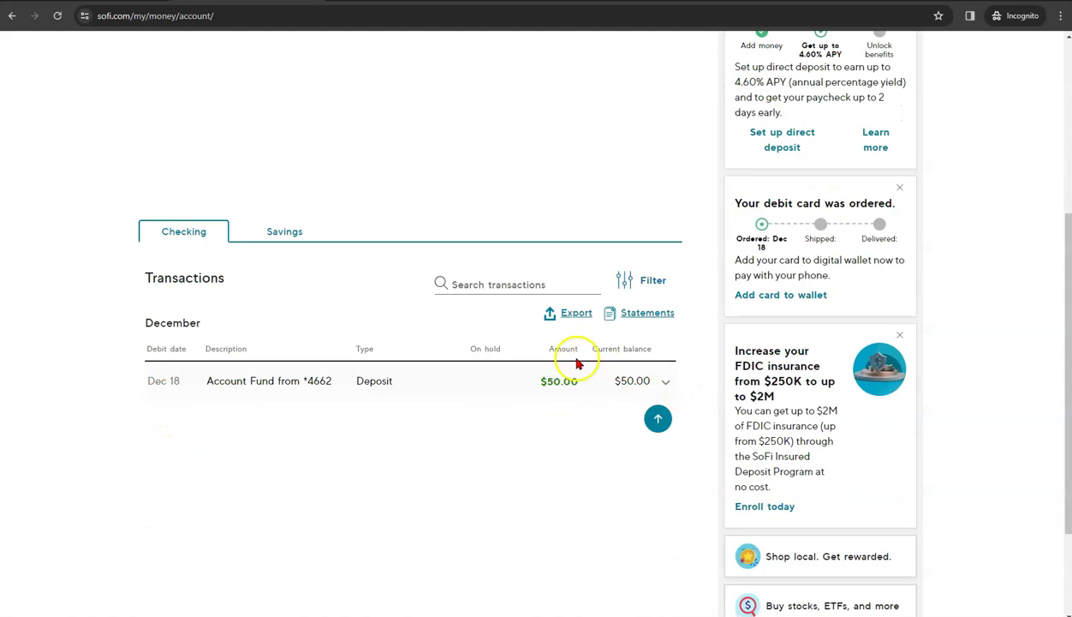
{"action": "scroll", "coordinate": [708, 418], "scroll_direction": "up", "scroll_amount": 4}
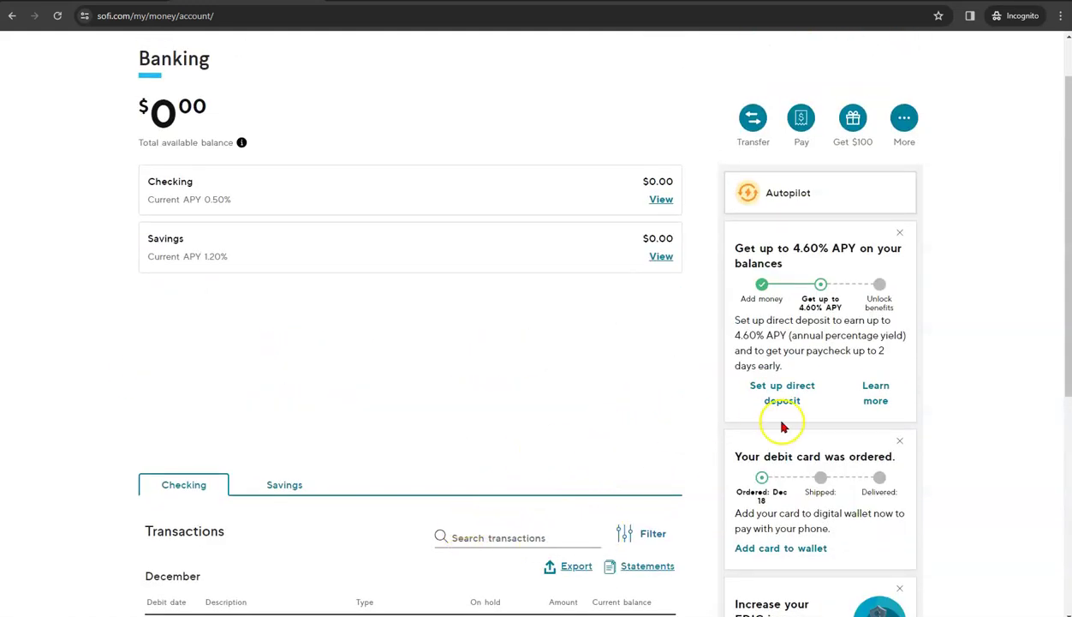
{"action": "scroll", "coordinate": [593, 431], "scroll_direction": "down", "scroll_amount": 2}
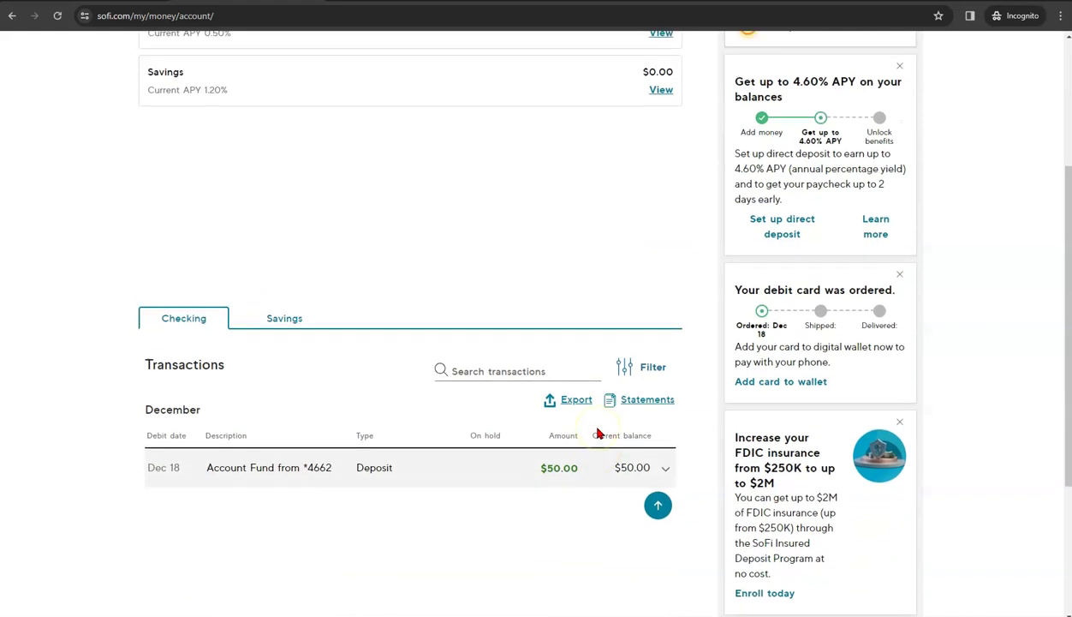
{"action": "scroll", "coordinate": [650, 352], "scroll_direction": "up", "scroll_amount": 2}
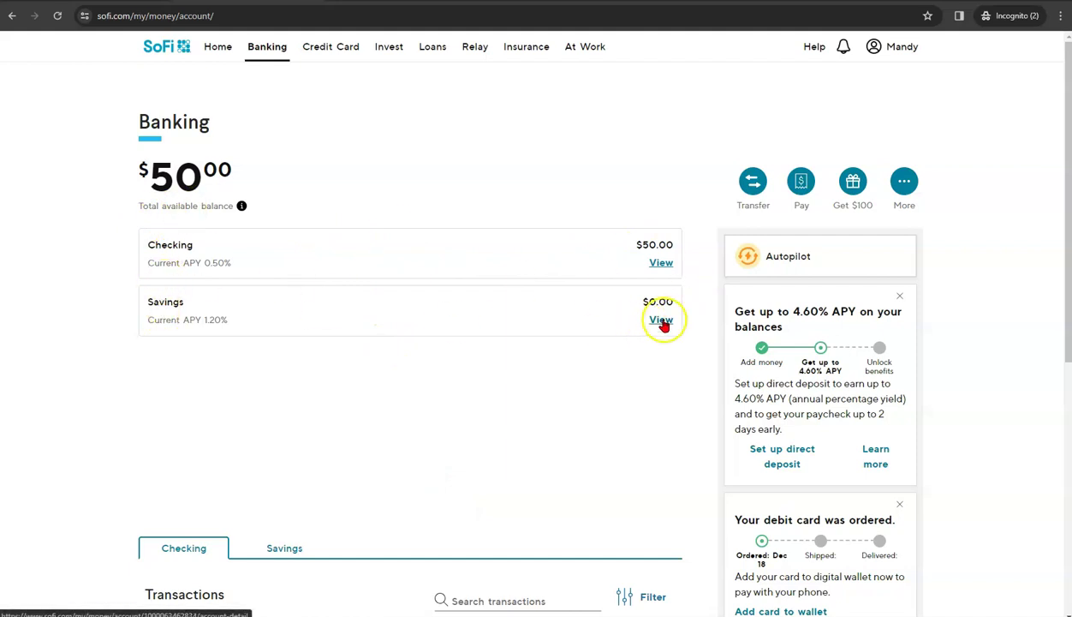
Make a one-time $25 transfer from Checking to Savings and confirm it.
{"action": "left_click", "coordinate": [749, 192]}
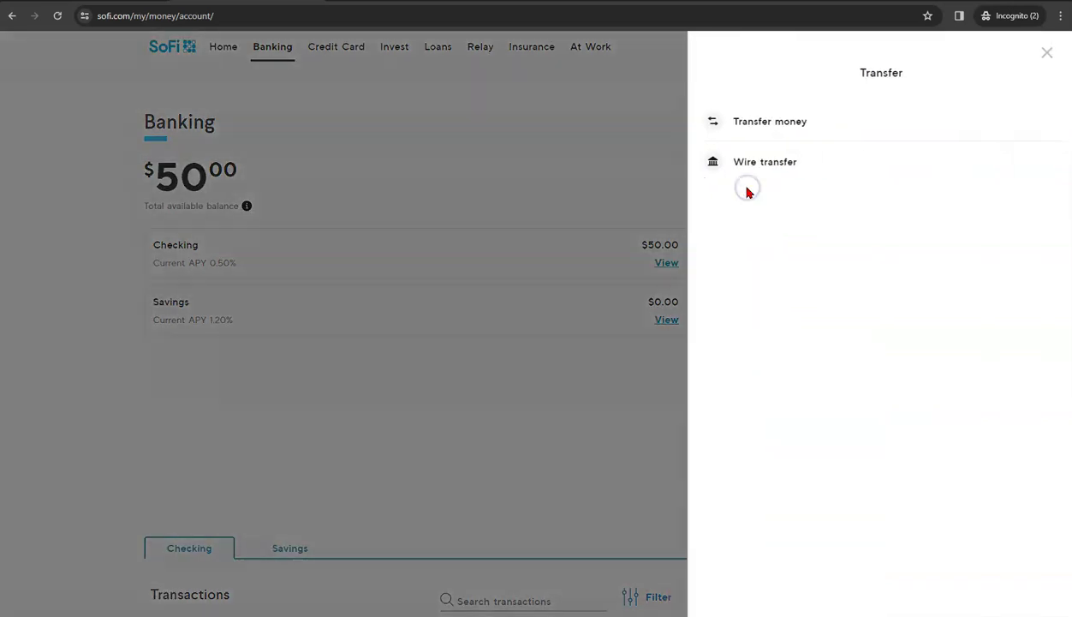
{"action": "left_click", "coordinate": [771, 134]}
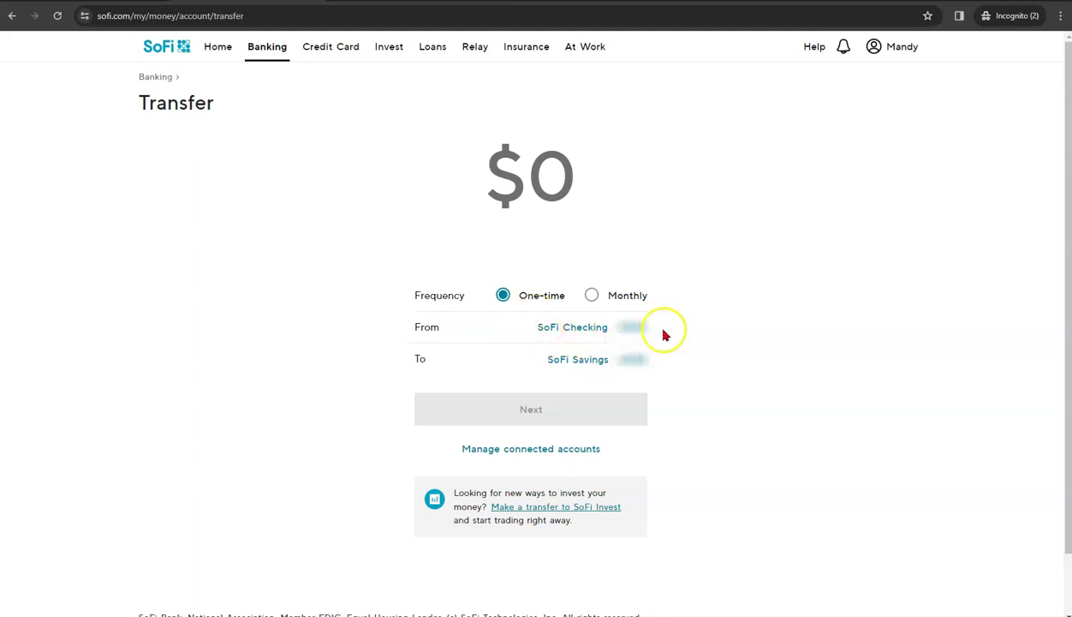
{"action": "left_click", "coordinate": [217, 46]}
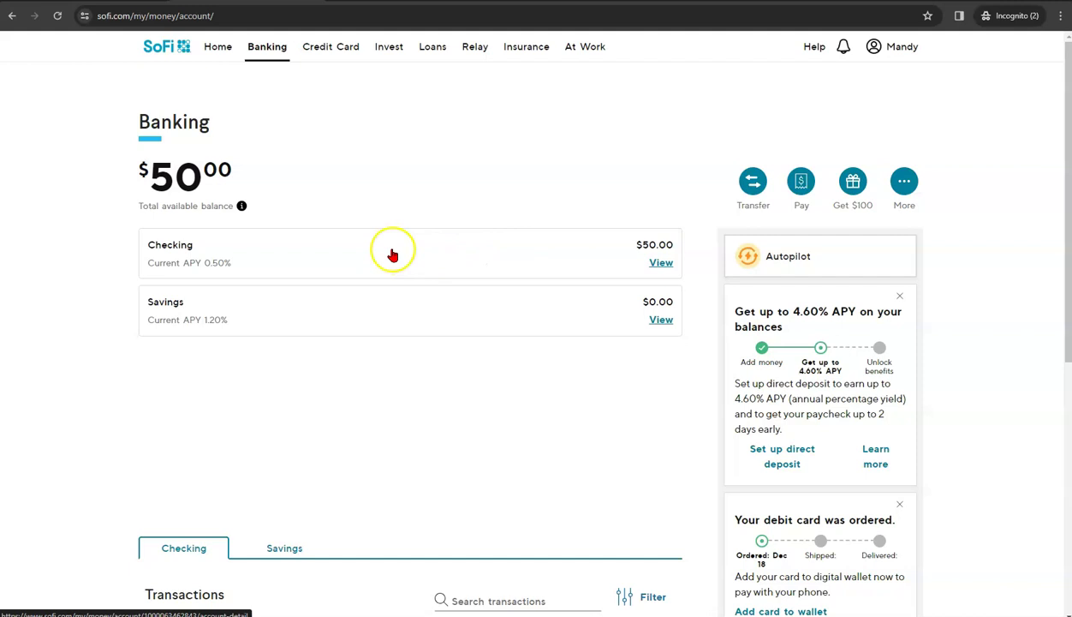
{"action": "left_click", "coordinate": [754, 181]}
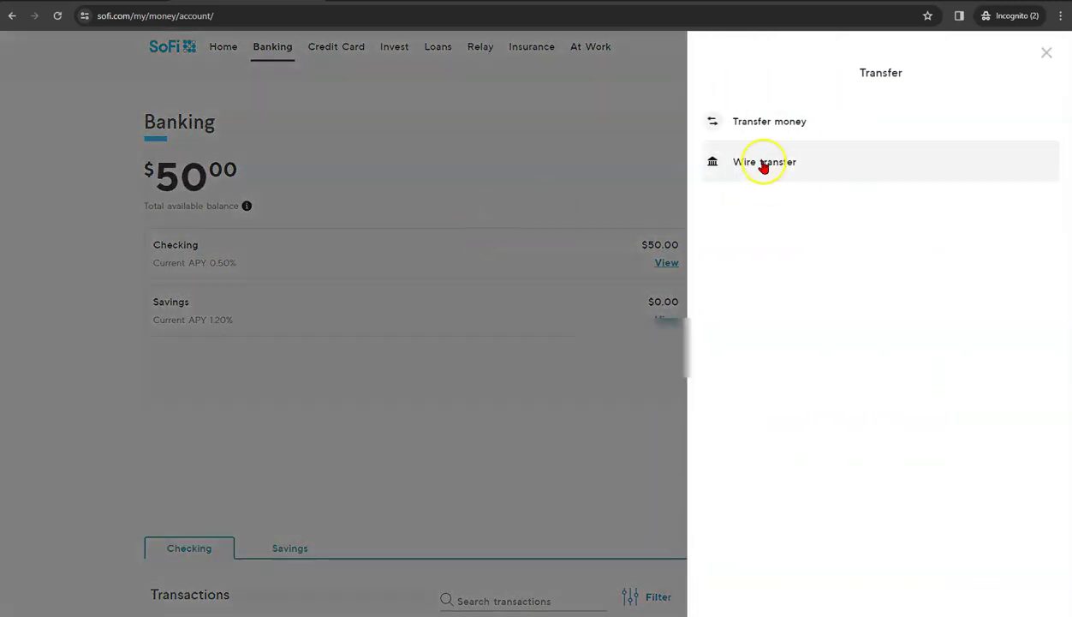
{"action": "left_click", "coordinate": [768, 126]}
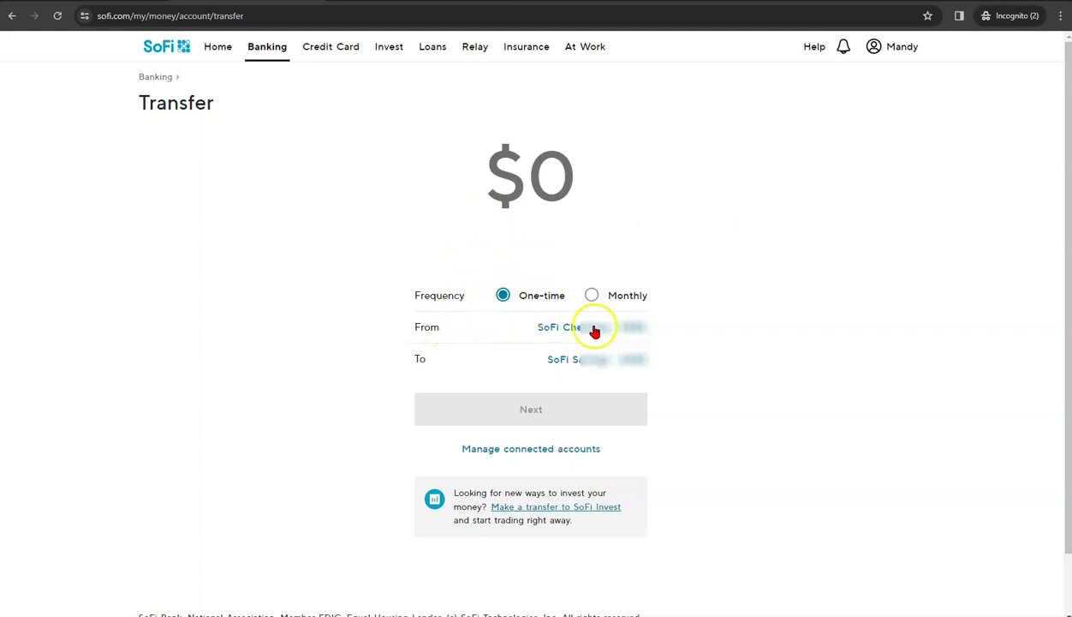
{"action": "left_click", "coordinate": [451, 175]}
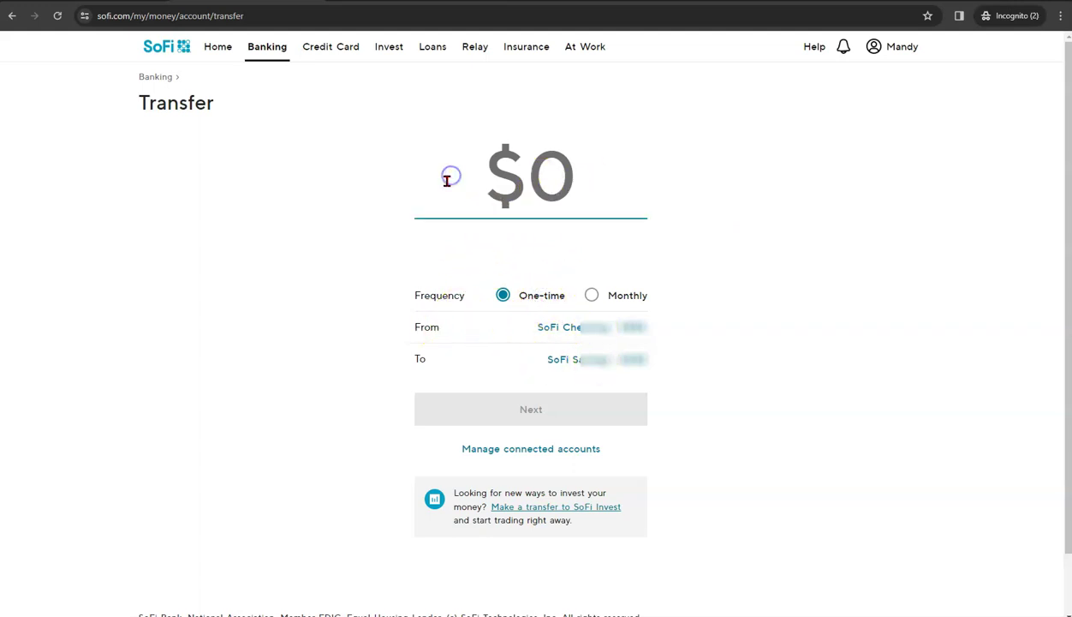
{"action": "type", "text": "25"}
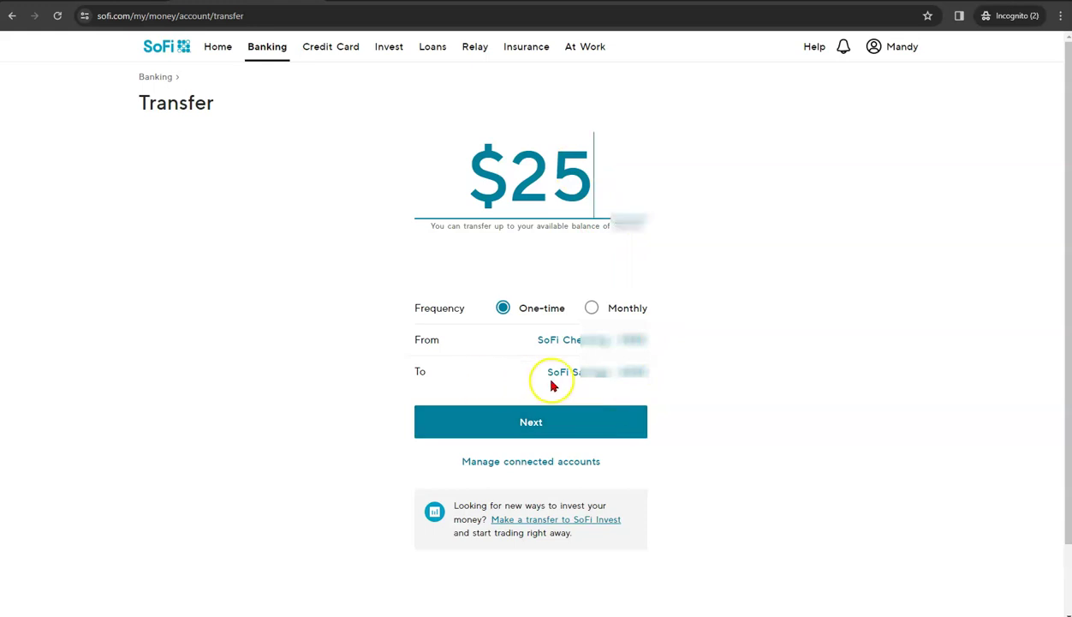
{"action": "left_click", "coordinate": [541, 431]}
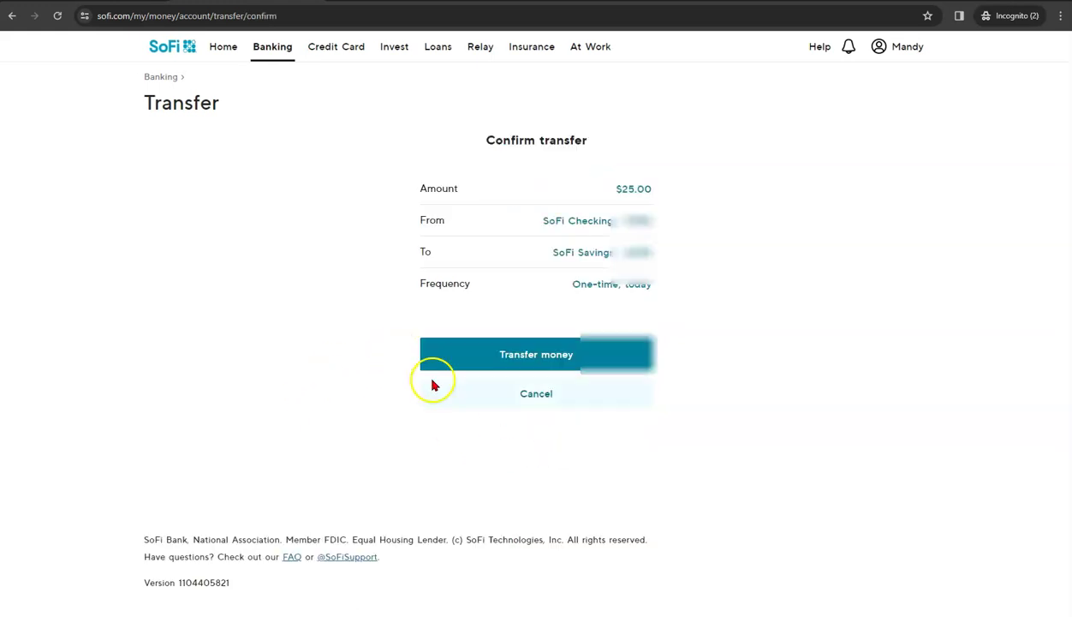
{"action": "left_click", "coordinate": [538, 354]}
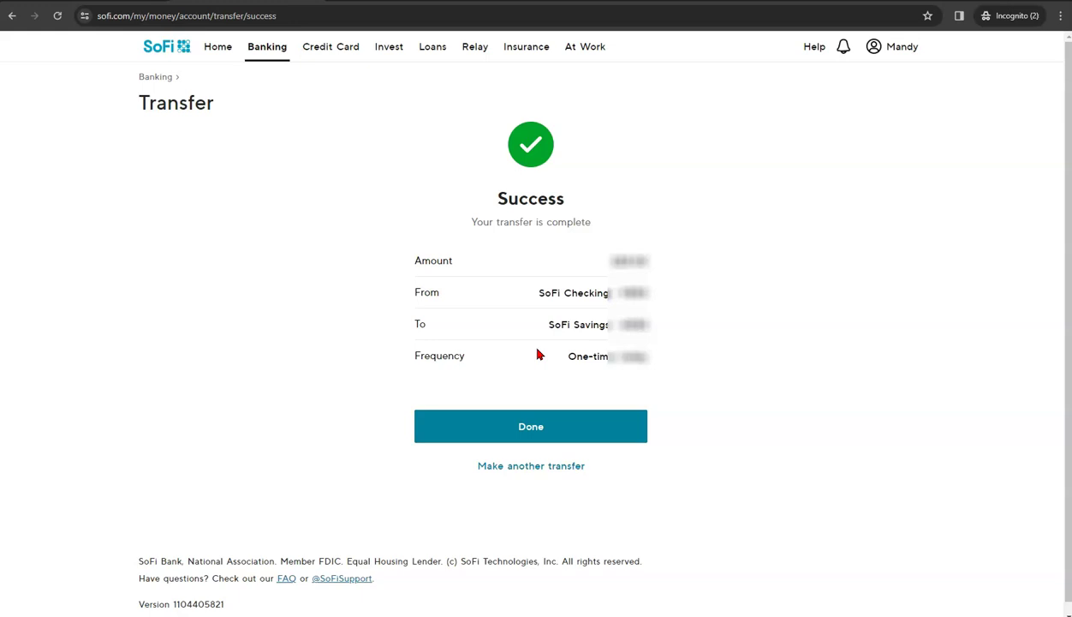
{"action": "left_click", "coordinate": [530, 426]}
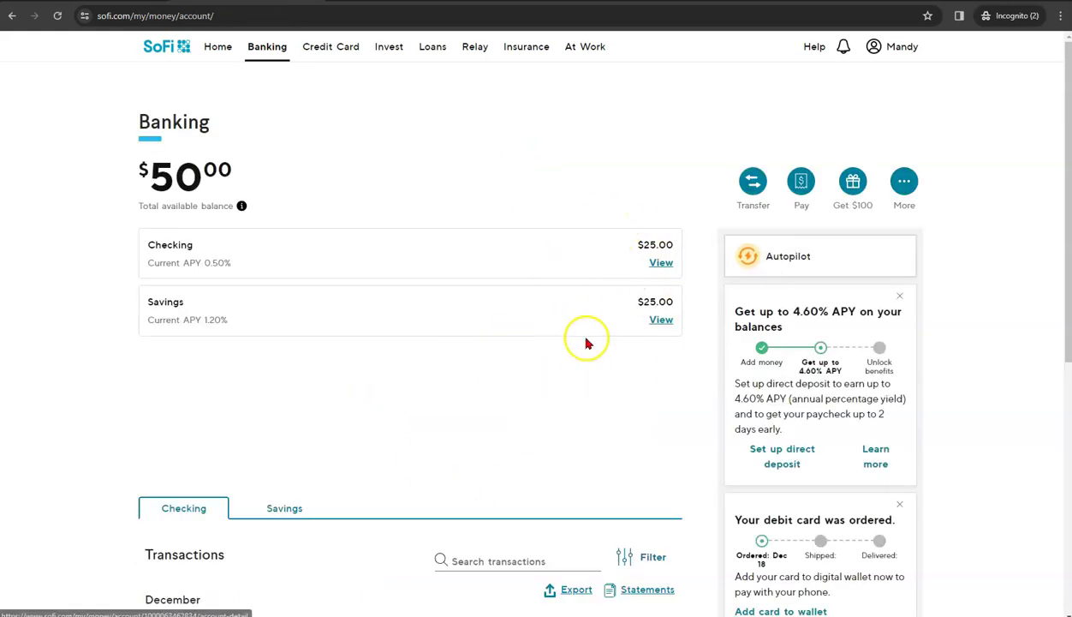
Scroll to Transactions and check the newest entry, with $25 in each account.
{"action": "scroll", "coordinate": [583, 341], "scroll_direction": "down", "scroll_amount": 1}
{"action": "scroll", "coordinate": [587, 344], "scroll_direction": "down", "scroll_amount": 2}
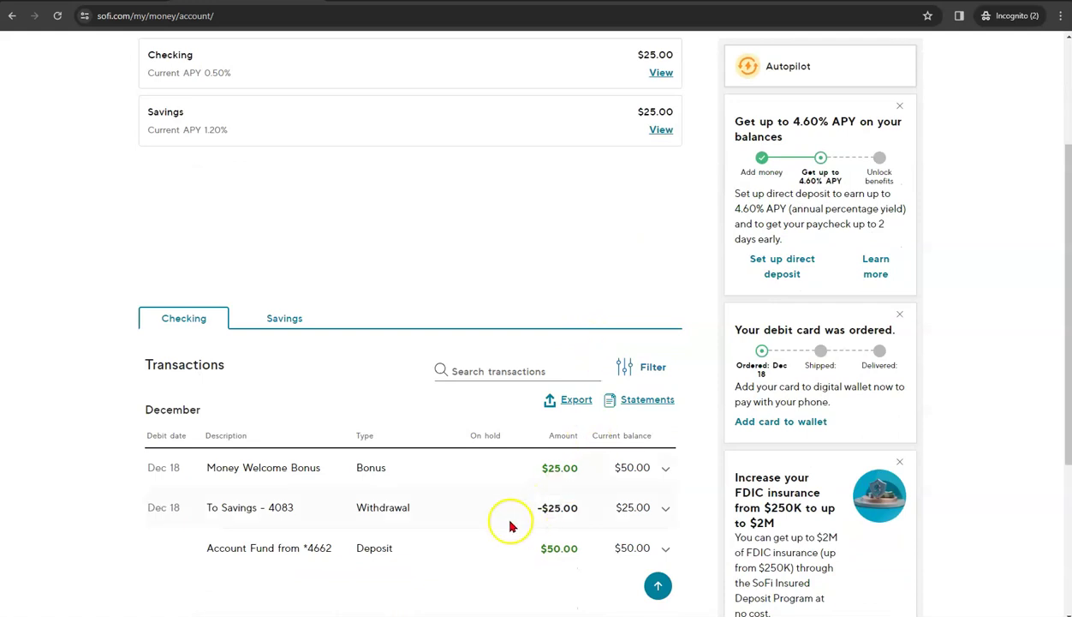
{"action": "scroll", "coordinate": [446, 514], "scroll_direction": "down", "scroll_amount": 3}
{"action": "scroll", "coordinate": [598, 396], "scroll_direction": "up", "scroll_amount": 2}
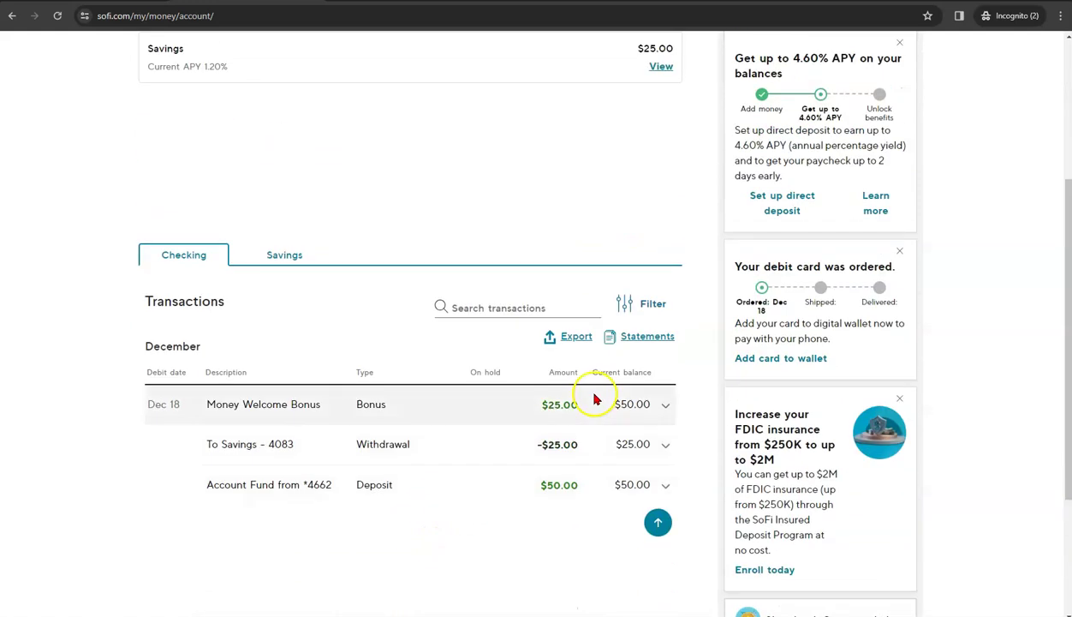
{"action": "left_click_drag", "start_coordinate": [118, 403], "coordinate": [639, 411]}
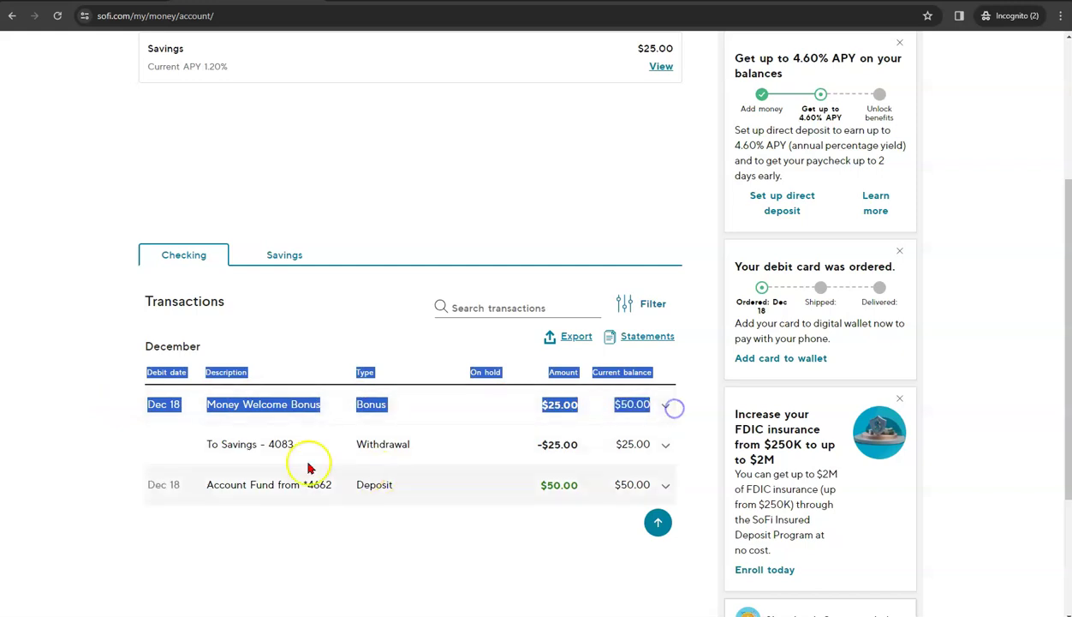
{"action": "left_click", "coordinate": [90, 464]}
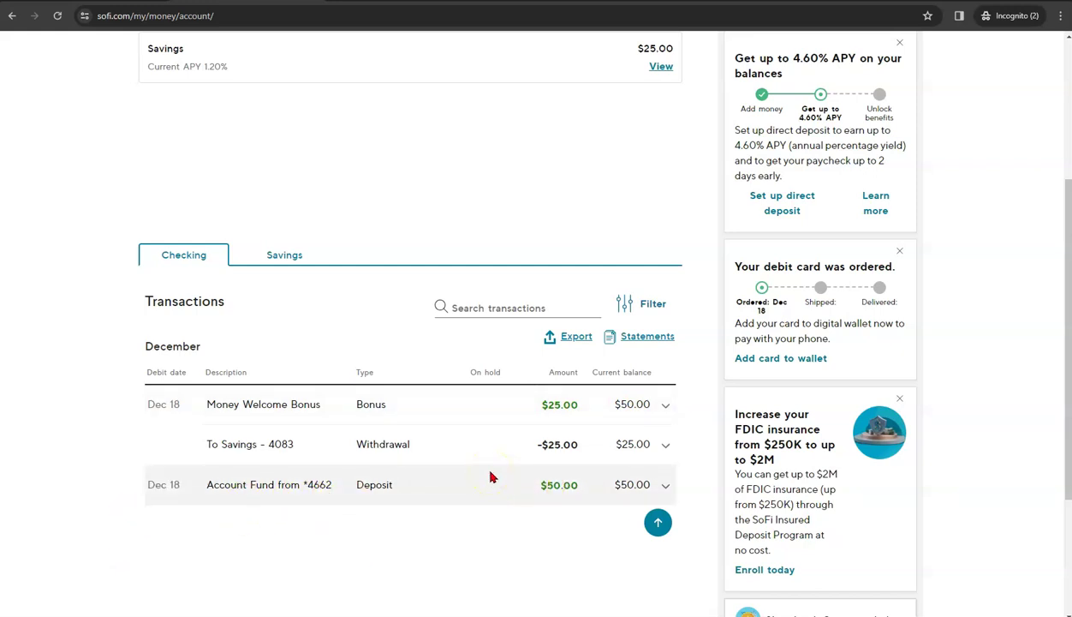
Expand the $25.00 Money Welcome Bonus details, then return to the member home page.
{"action": "scroll", "coordinate": [386, 352], "scroll_direction": "up", "scroll_amount": 3}
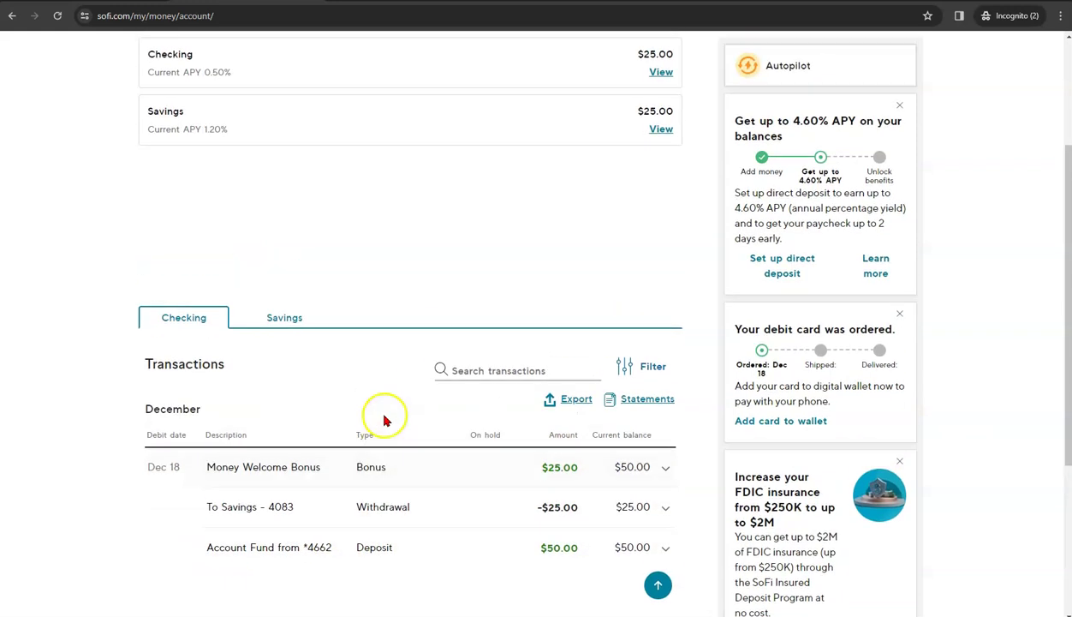
{"action": "scroll", "coordinate": [599, 438], "scroll_direction": "down", "scroll_amount": 4}
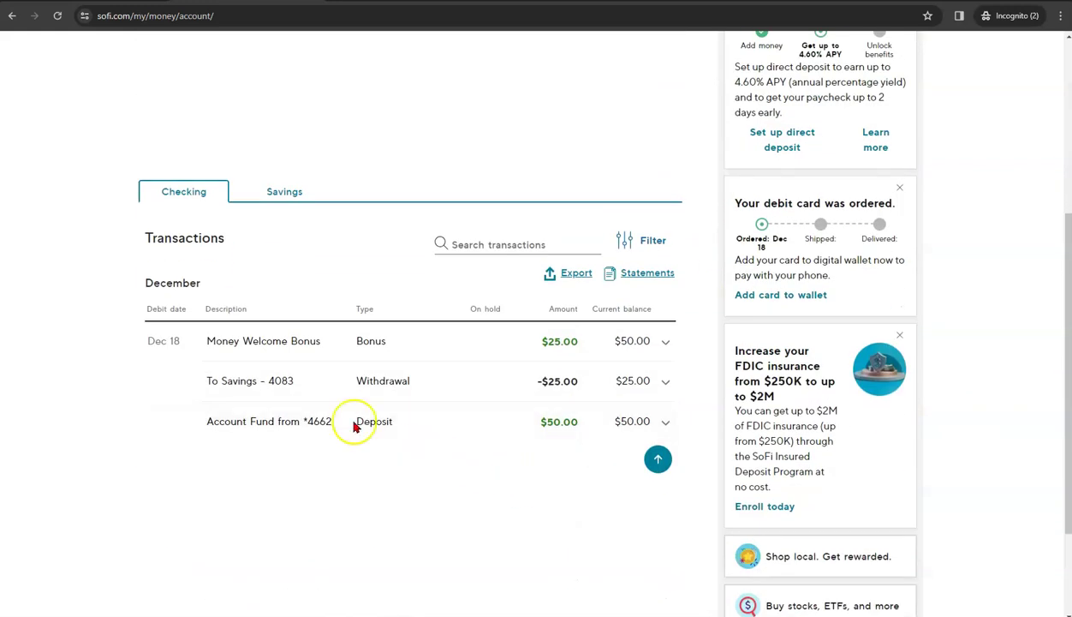
{"action": "left_click_drag", "start_coordinate": [207, 343], "coordinate": [593, 343]}
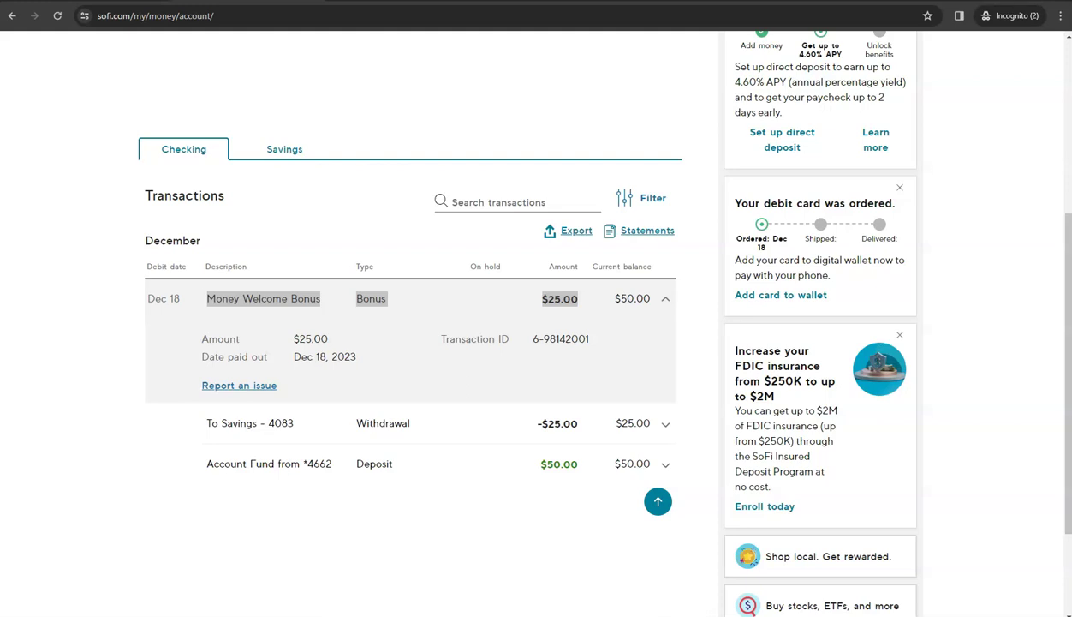
{"action": "left_click", "coordinate": [106, 497]}
{"action": "scroll", "coordinate": [671, 459], "scroll_direction": "up", "scroll_amount": 4}
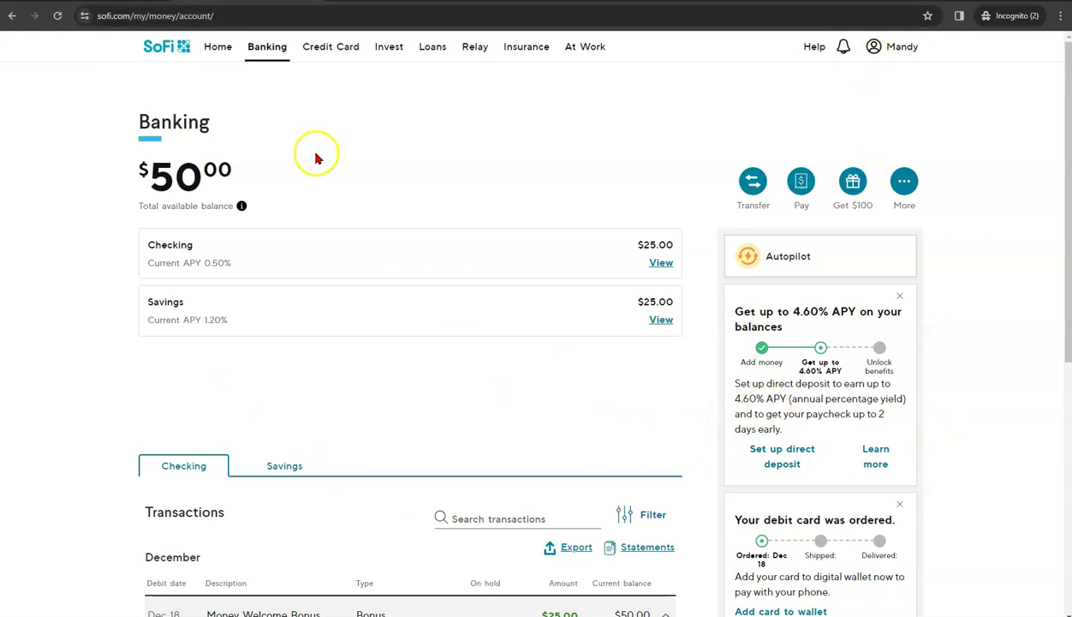
{"action": "left_click", "coordinate": [220, 50]}
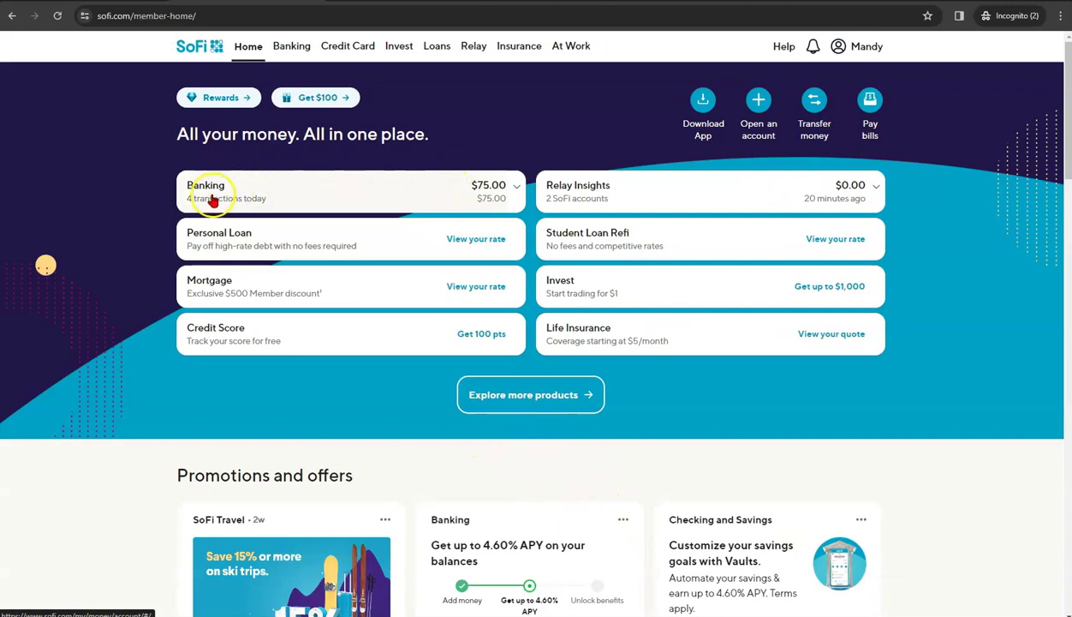
Review Checking's history with the $25 bonus, savings transfer and $50 deposit, then go home.
{"action": "left_click", "coordinate": [499, 190]}
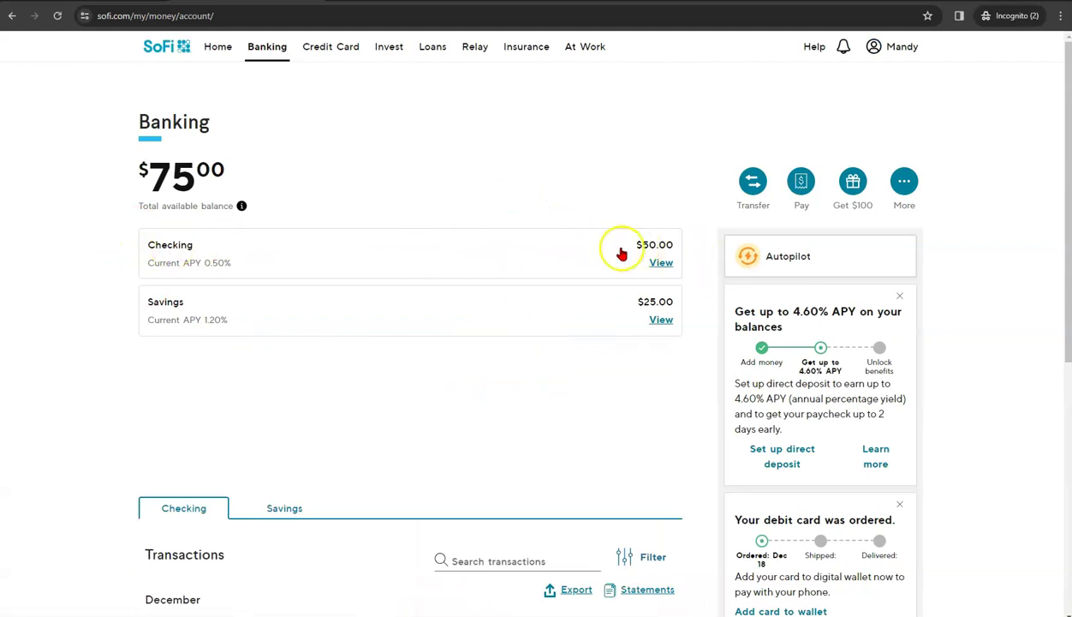
{"action": "left_click", "coordinate": [507, 259]}
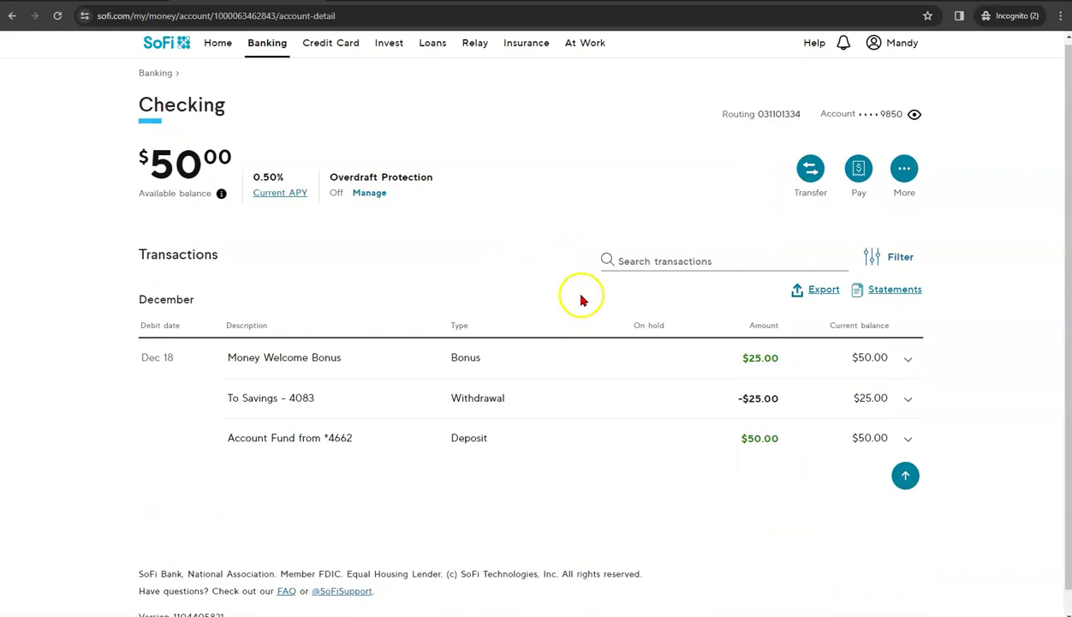
{"action": "scroll", "coordinate": [317, 393], "scroll_direction": "down", "scroll_amount": 1}
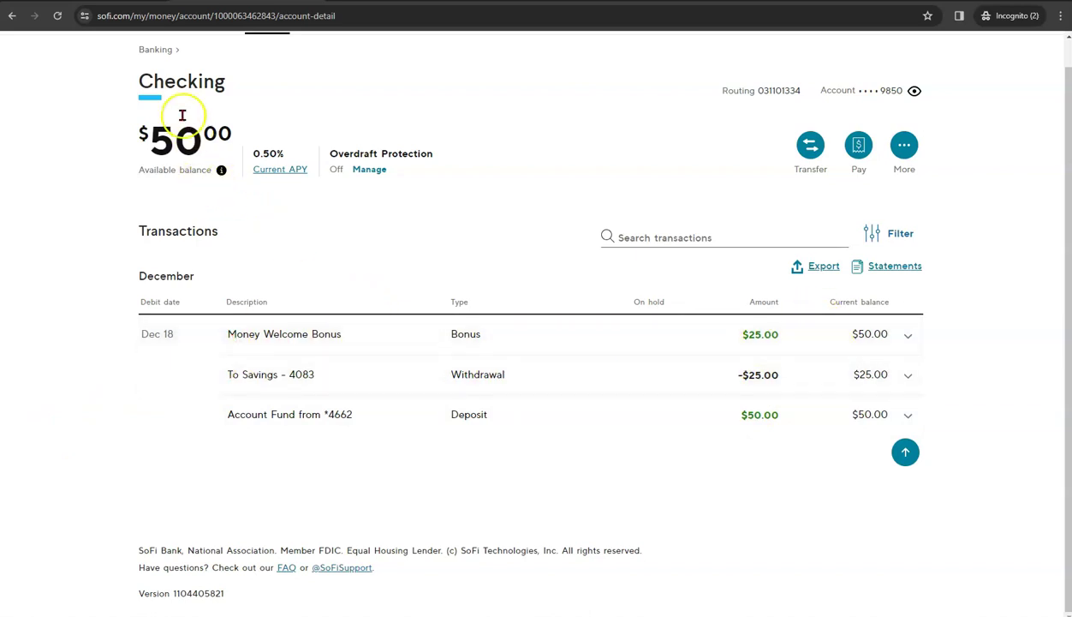
{"action": "scroll", "coordinate": [145, 101], "scroll_direction": "up", "scroll_amount": 1}
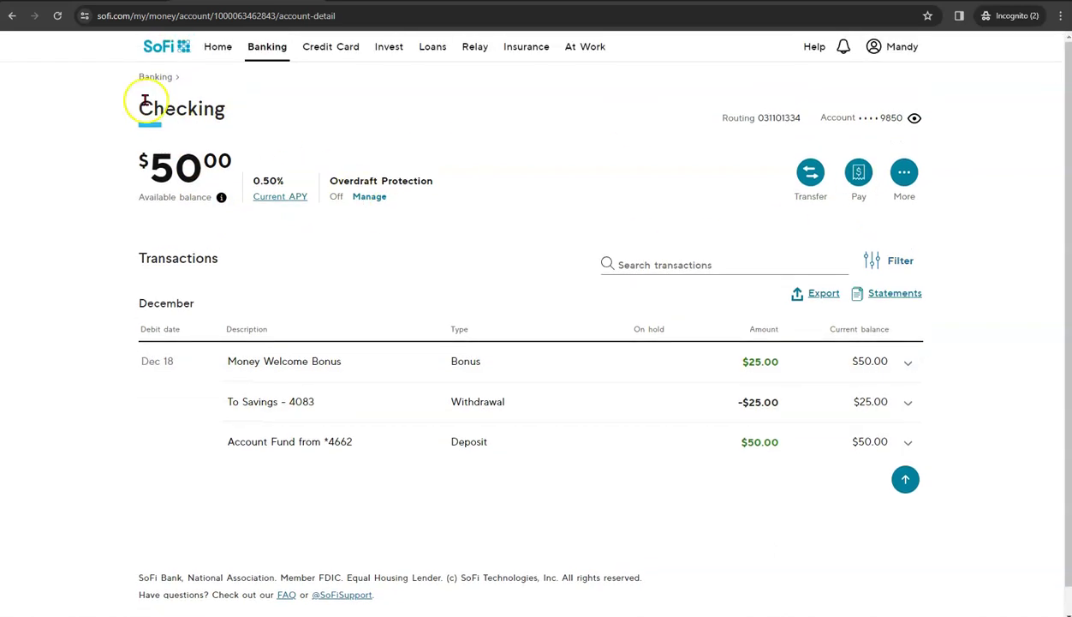
{"action": "left_click", "coordinate": [220, 50]}
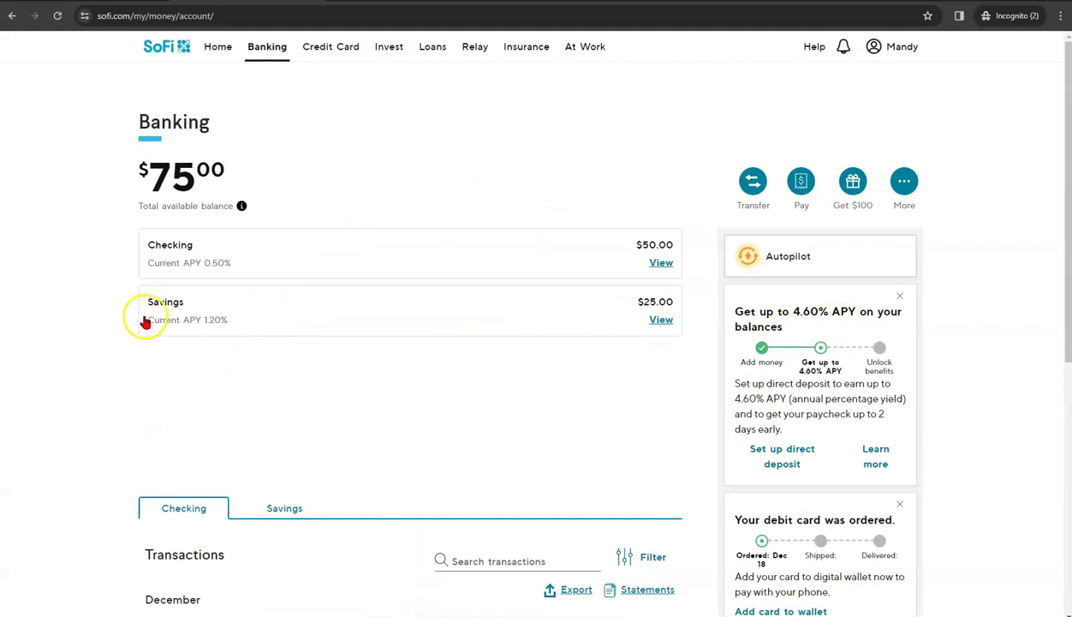
Review the Savings account's $25 transfer from checking, then return to the home dashboard.
{"action": "left_click", "coordinate": [661, 320]}
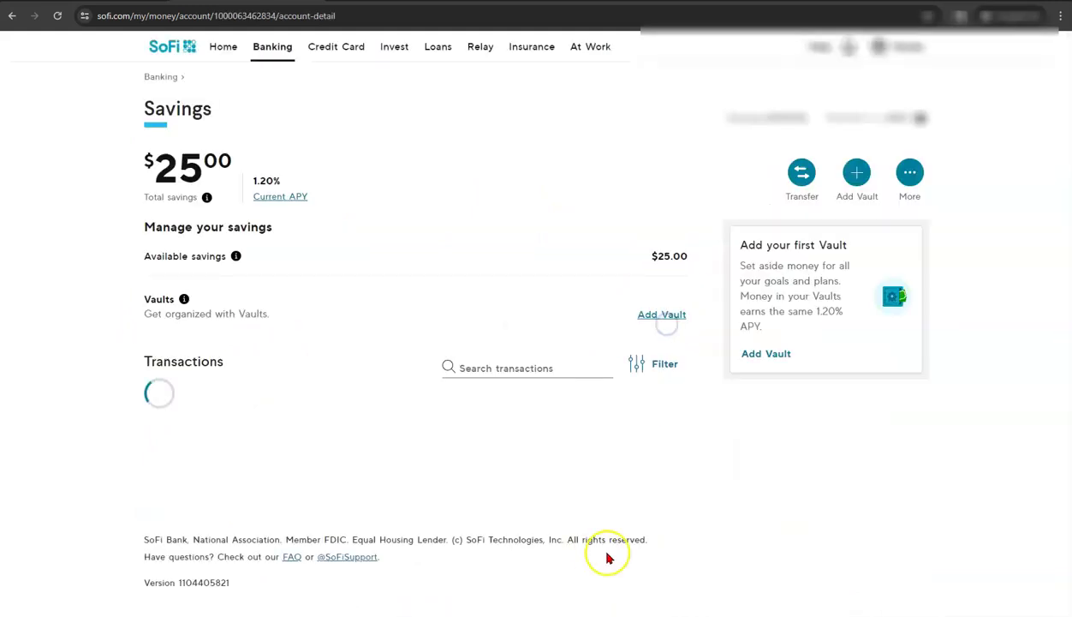
{"action": "scroll", "coordinate": [240, 386], "scroll_direction": "down", "scroll_amount": 1}
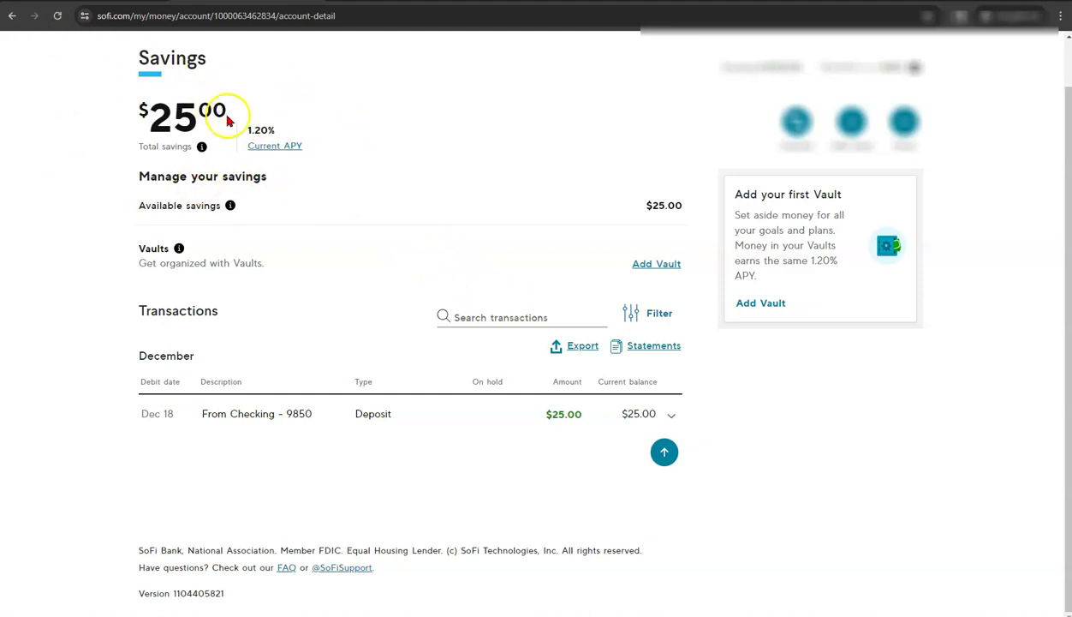
{"action": "scroll", "coordinate": [175, 193], "scroll_direction": "up", "scroll_amount": 1}
{"action": "left_click", "coordinate": [221, 48]}
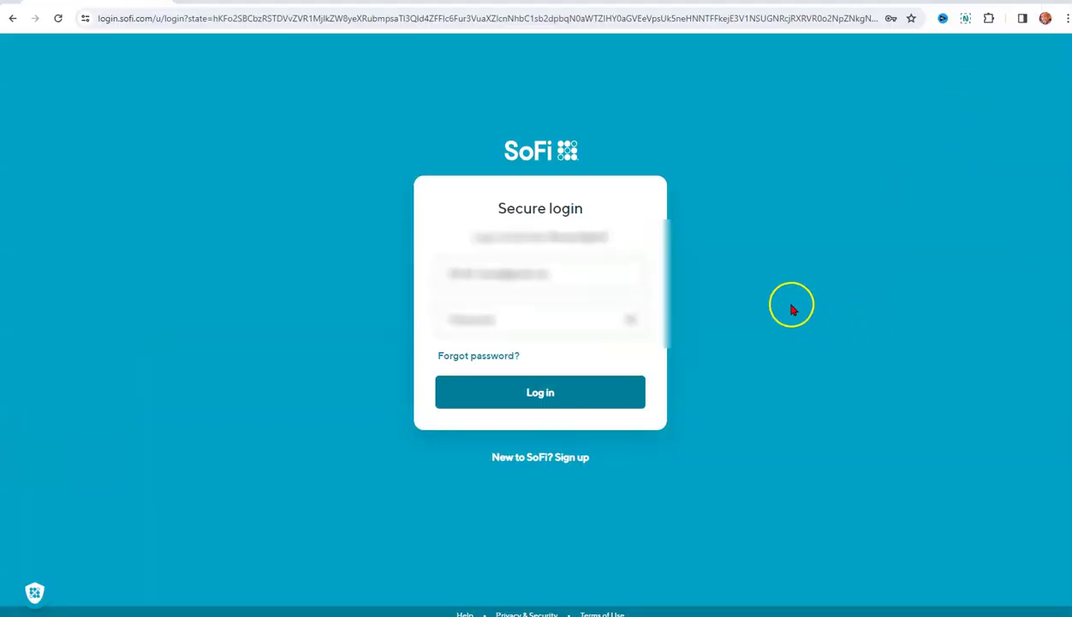
Sign in to the other SoFi account using the saved Chrome login.
{"action": "left_click", "coordinate": [561, 272]}
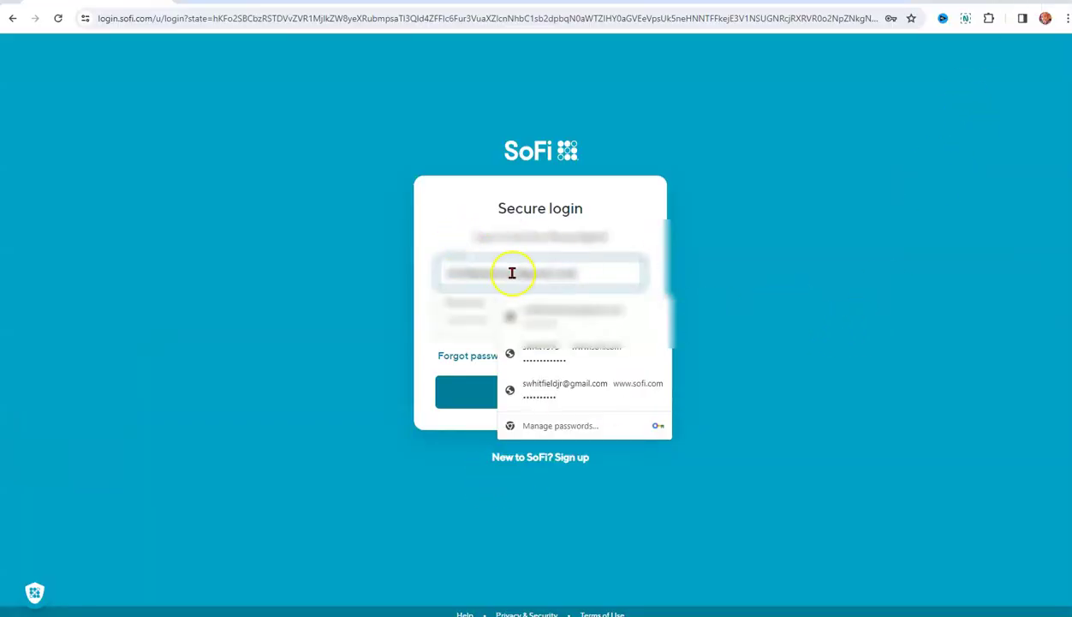
{"action": "left_click", "coordinate": [556, 387]}
{"action": "left_click", "coordinate": [519, 390]}
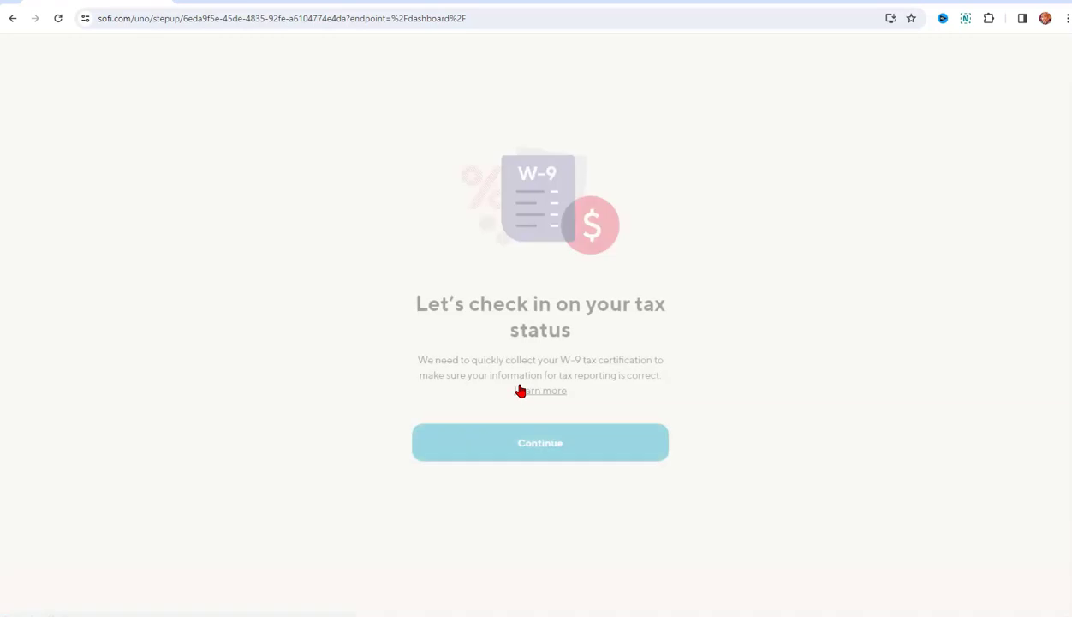
Skip the tax-status confirmation for now and open the Banking overview.
{"action": "left_click", "coordinate": [555, 436]}
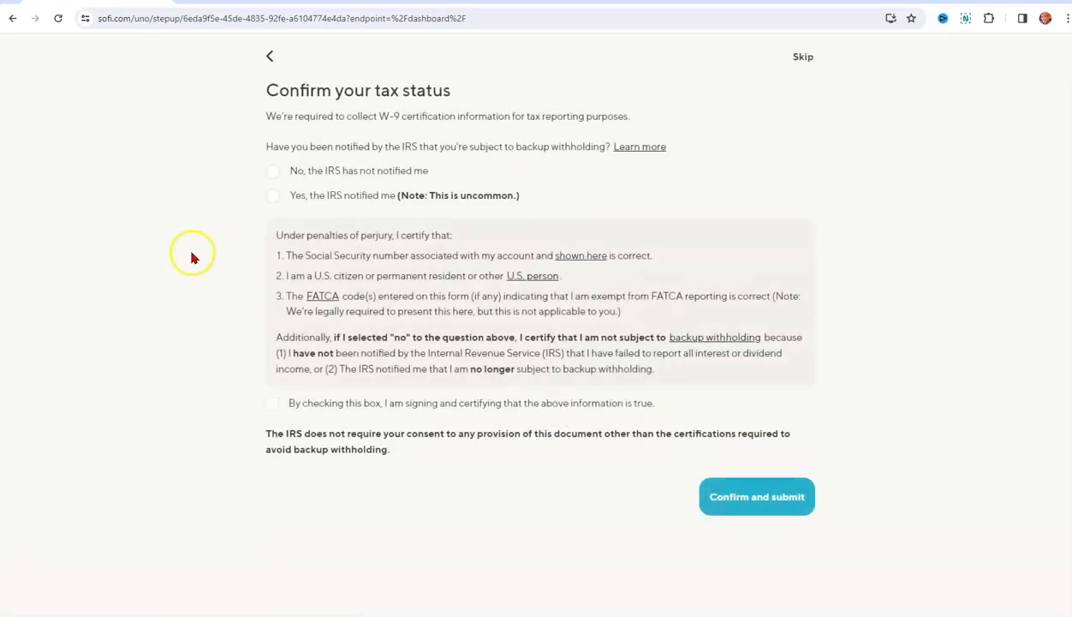
{"action": "left_click", "coordinate": [803, 57]}
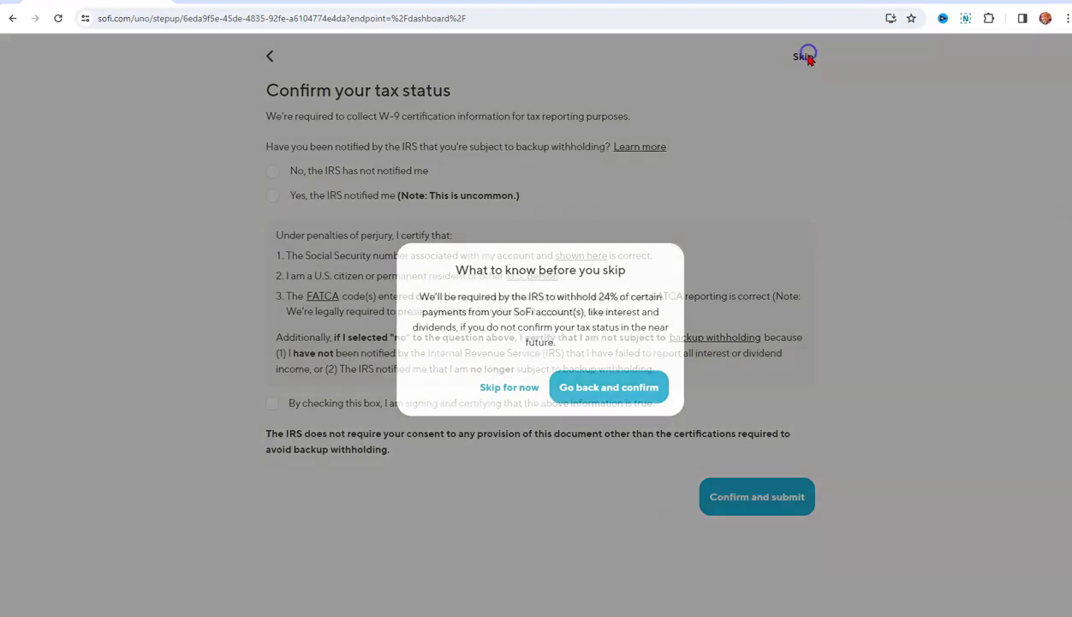
{"action": "left_click", "coordinate": [530, 390]}
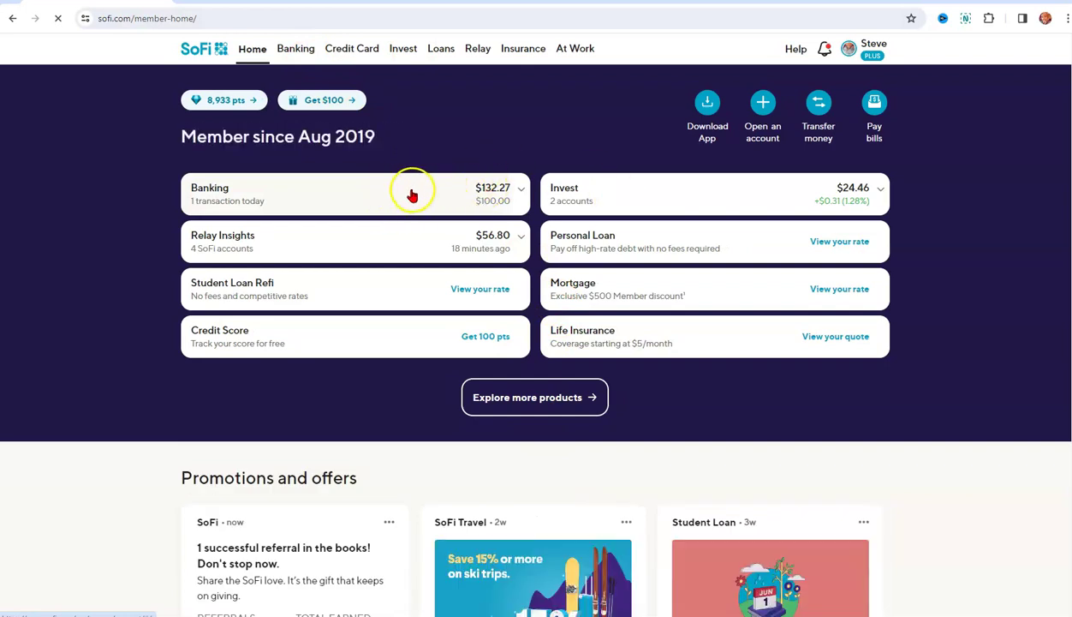
{"action": "left_click", "coordinate": [412, 193]}
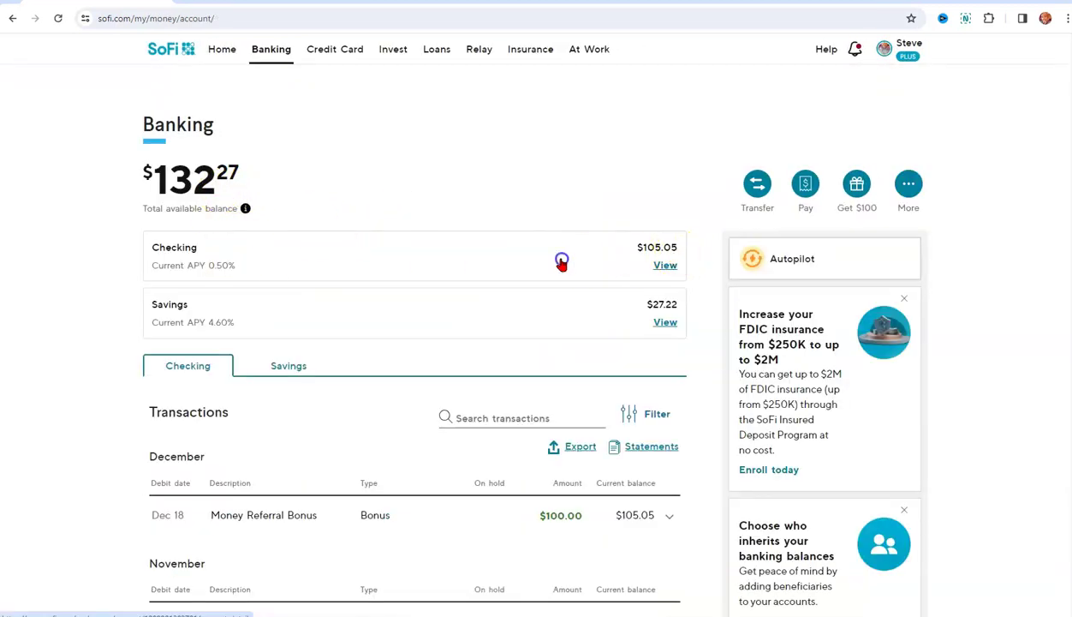
Check the referrer's Checking history for the $100.00 Money Referral Bonus, then go back.
{"action": "left_click", "coordinate": [561, 263]}
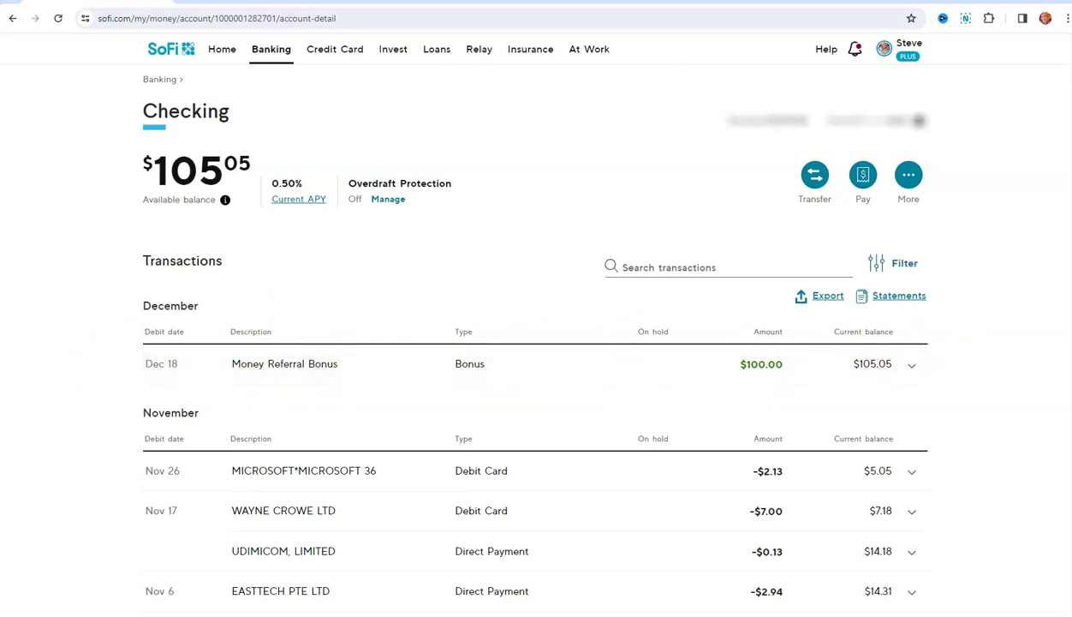
{"action": "left_click", "coordinate": [12, 18]}
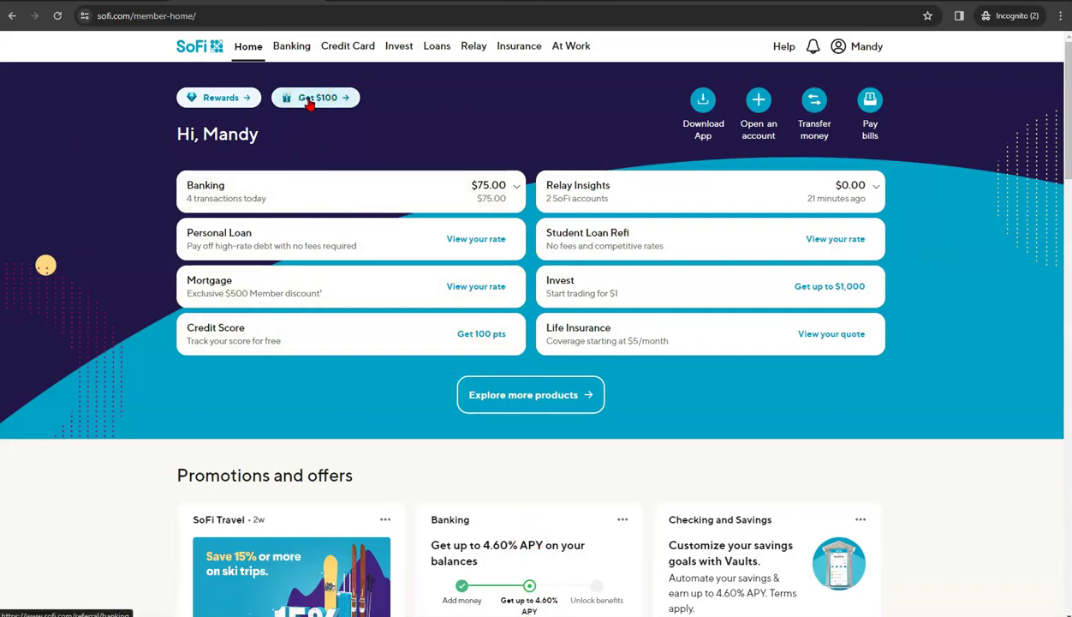
Copy the Checking & Savings referral link, try sharing it to Facebook, then open a new tab.
{"action": "left_click", "coordinate": [310, 99]}
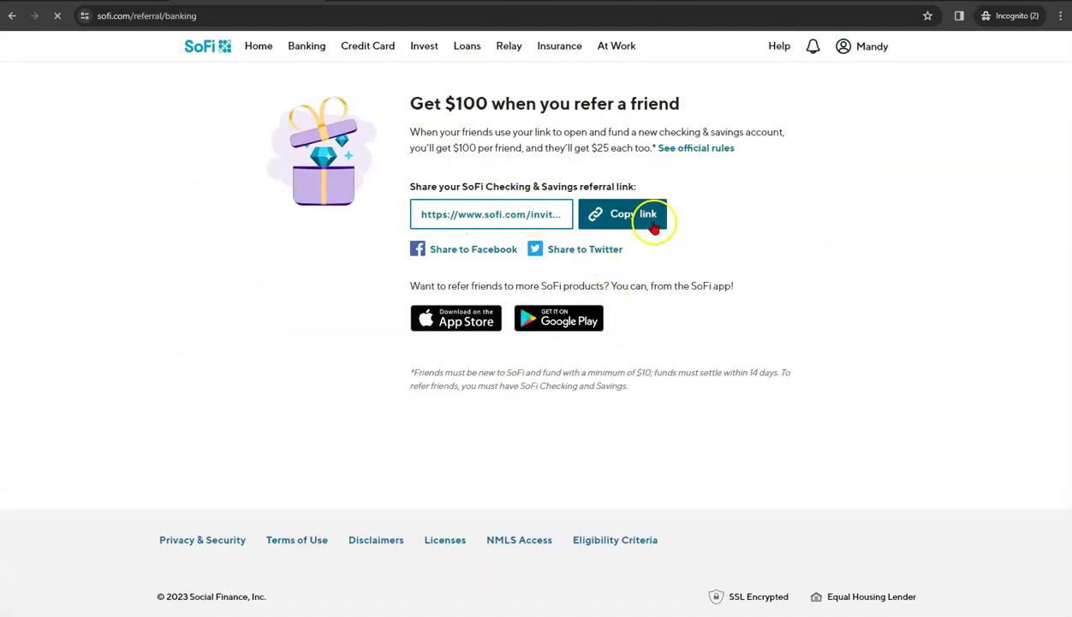
{"action": "left_click", "coordinate": [633, 220]}
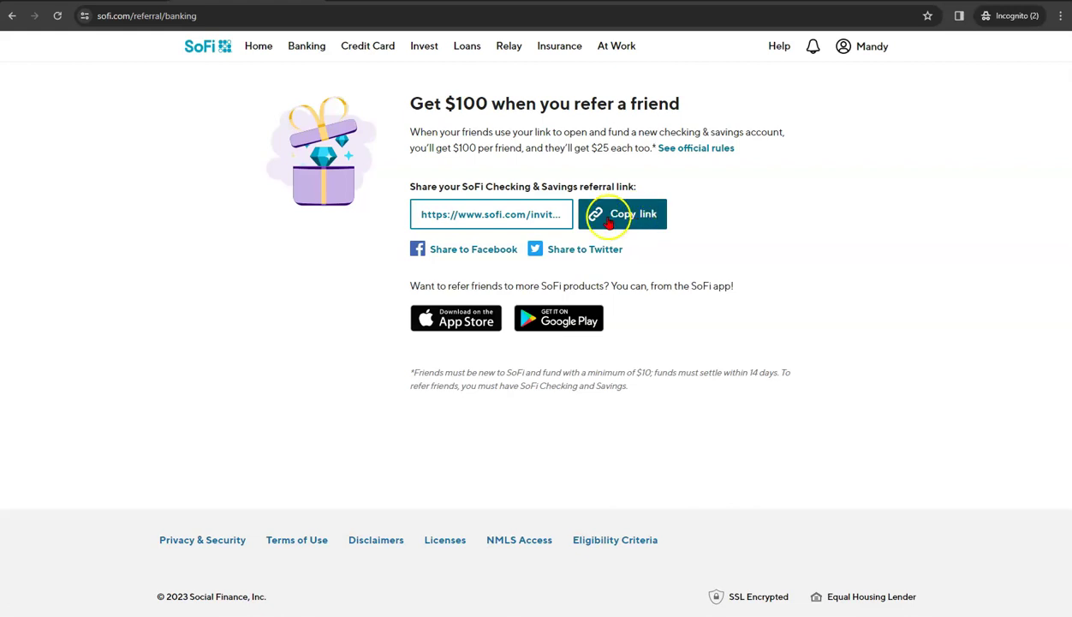
{"action": "left_click", "coordinate": [460, 250]}
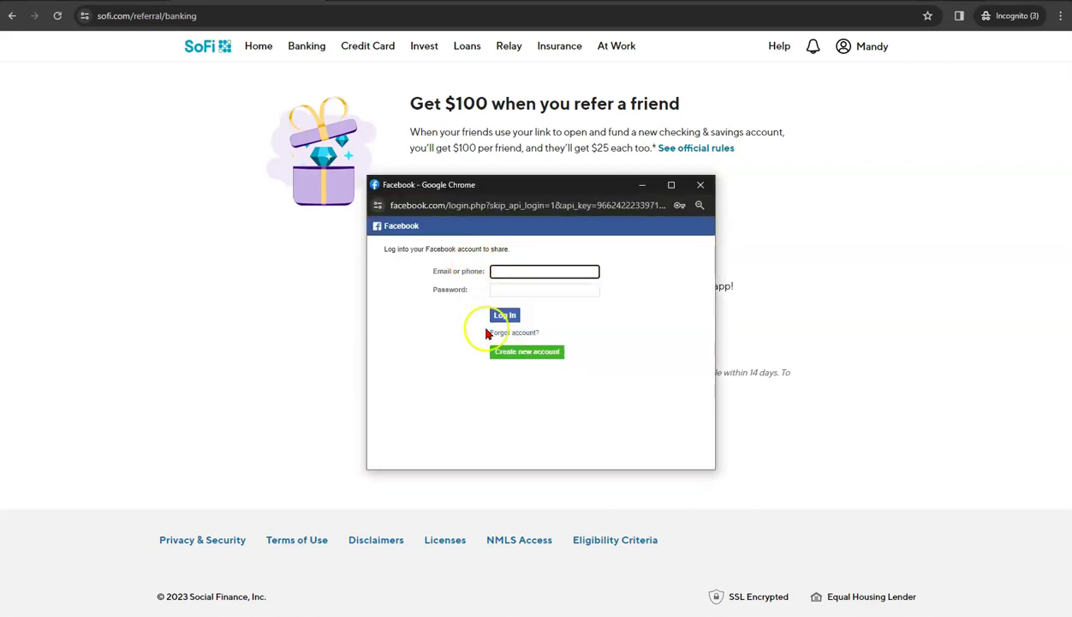
{"action": "left_click", "coordinate": [699, 185]}
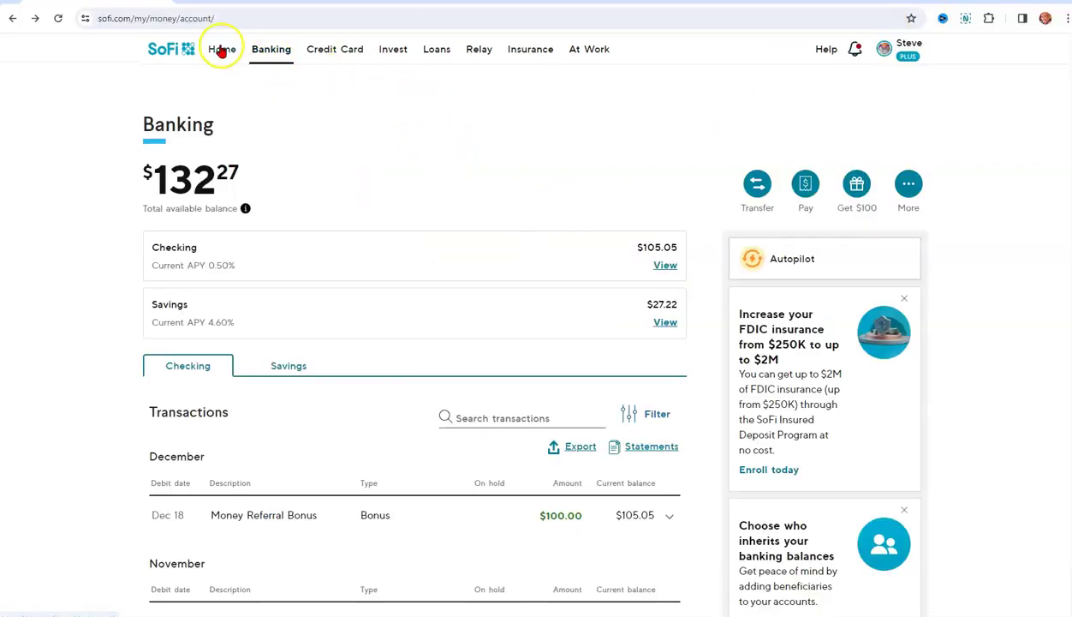
{"action": "key", "text": "ctrl+t"}
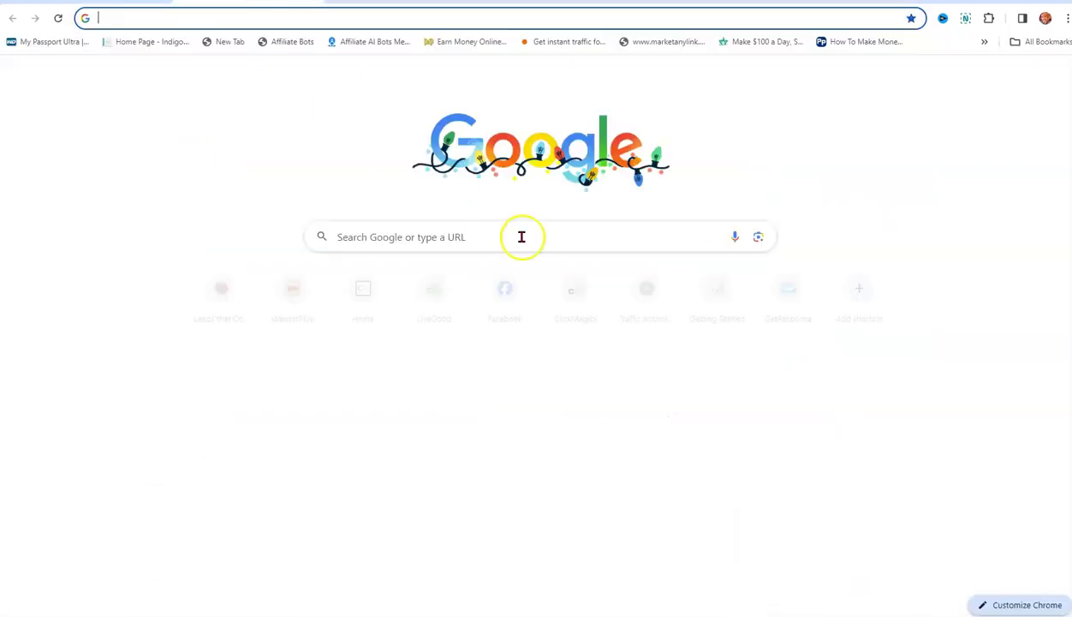
Open your Facebook profile, browse the SoFi $100 payout posts, and dismiss the chat.
{"action": "left_click", "coordinate": [505, 283]}
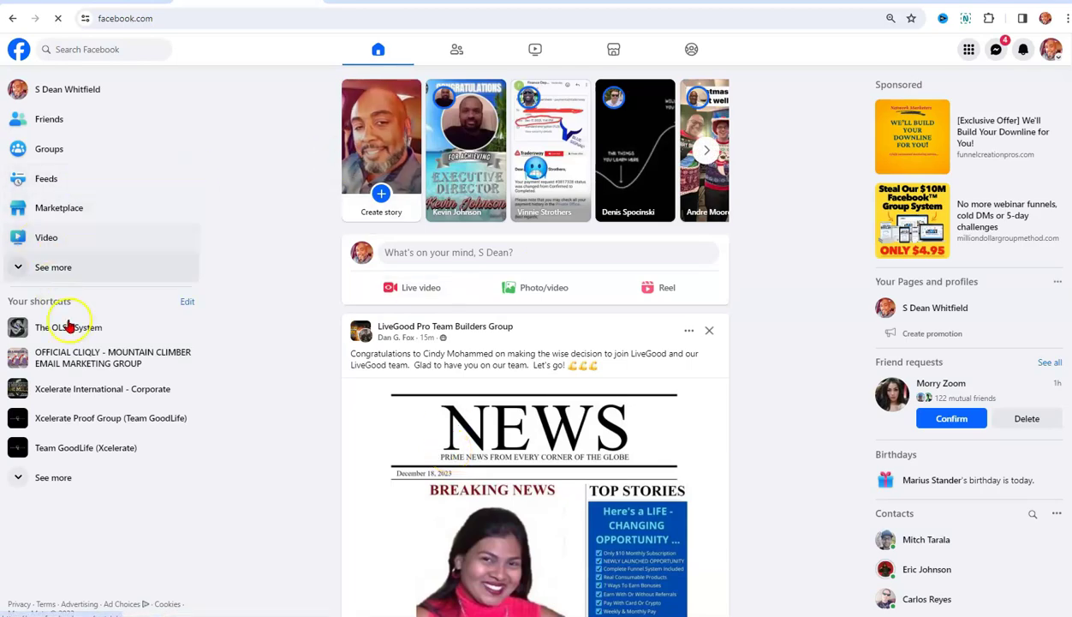
{"action": "left_click", "coordinate": [51, 86]}
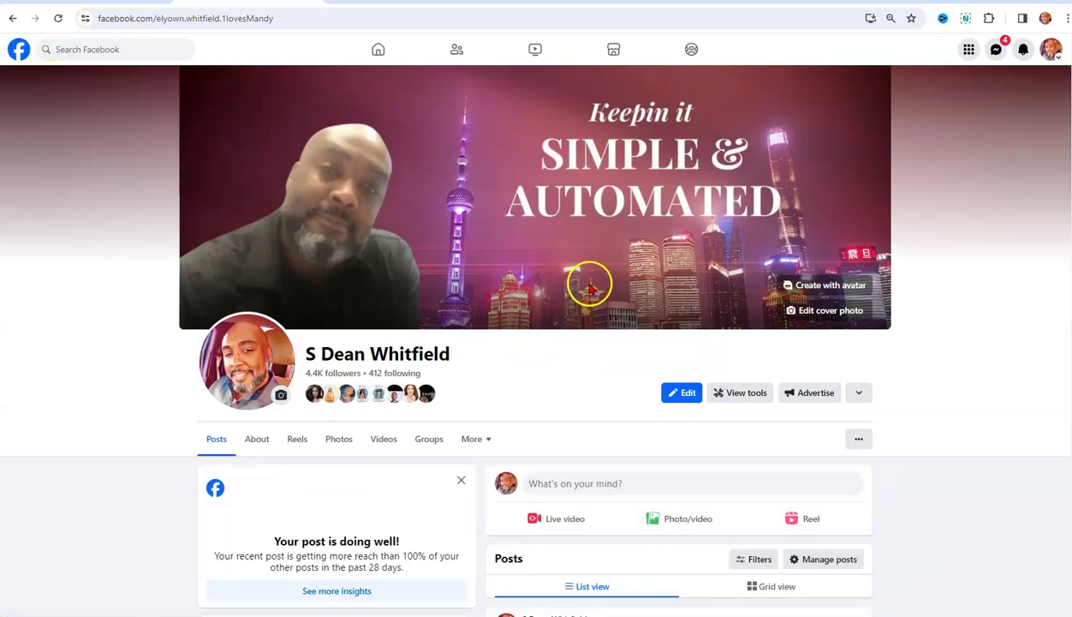
{"action": "scroll", "coordinate": [589, 287], "scroll_direction": "down", "scroll_amount": 3}
{"action": "scroll", "coordinate": [583, 591], "scroll_direction": "down", "scroll_amount": 3}
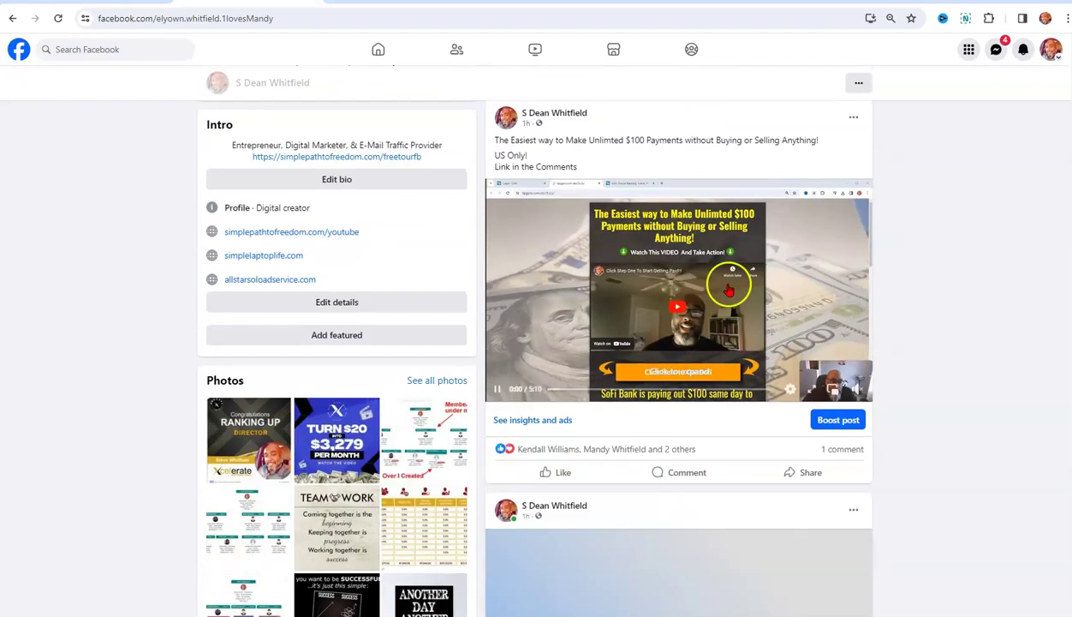
{"action": "scroll", "coordinate": [730, 268], "scroll_direction": "down", "scroll_amount": 5}
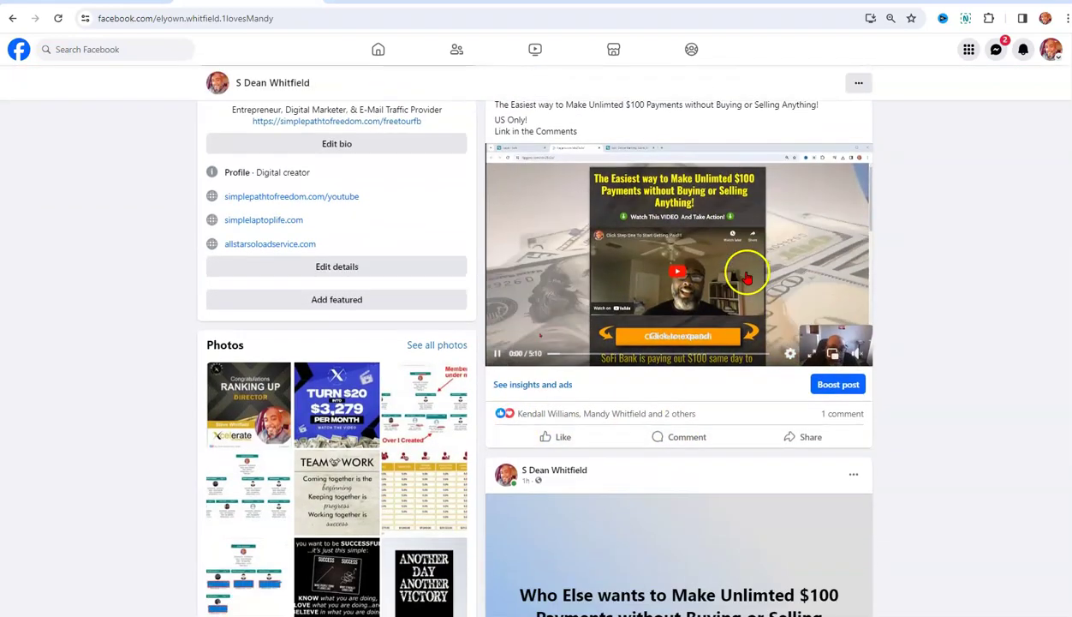
{"action": "scroll", "coordinate": [694, 291], "scroll_direction": "up", "scroll_amount": 2}
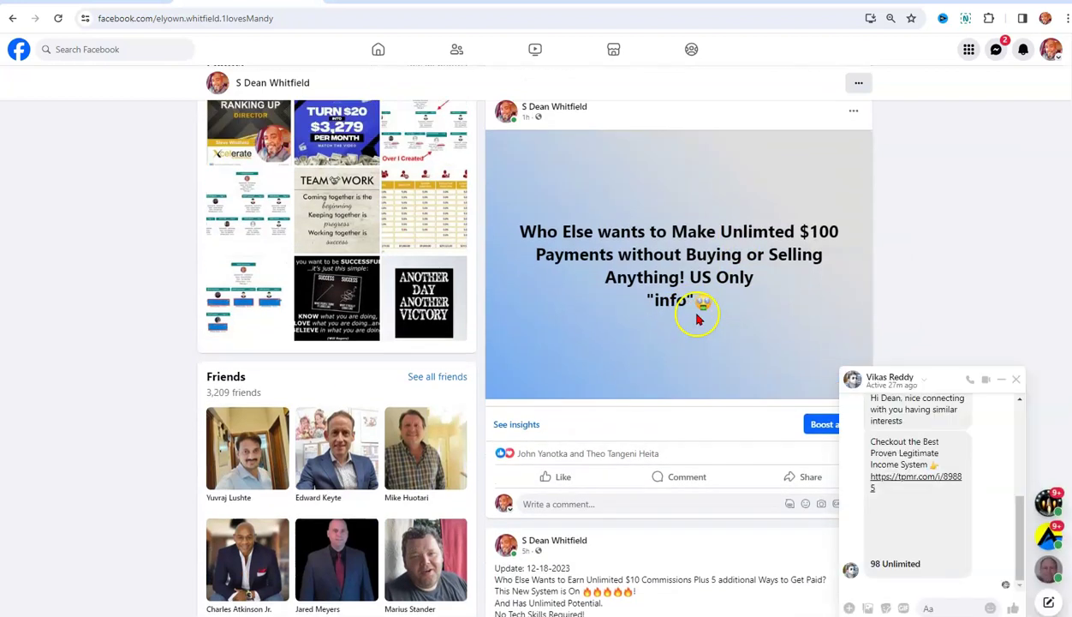
{"action": "left_click", "coordinate": [1013, 380]}
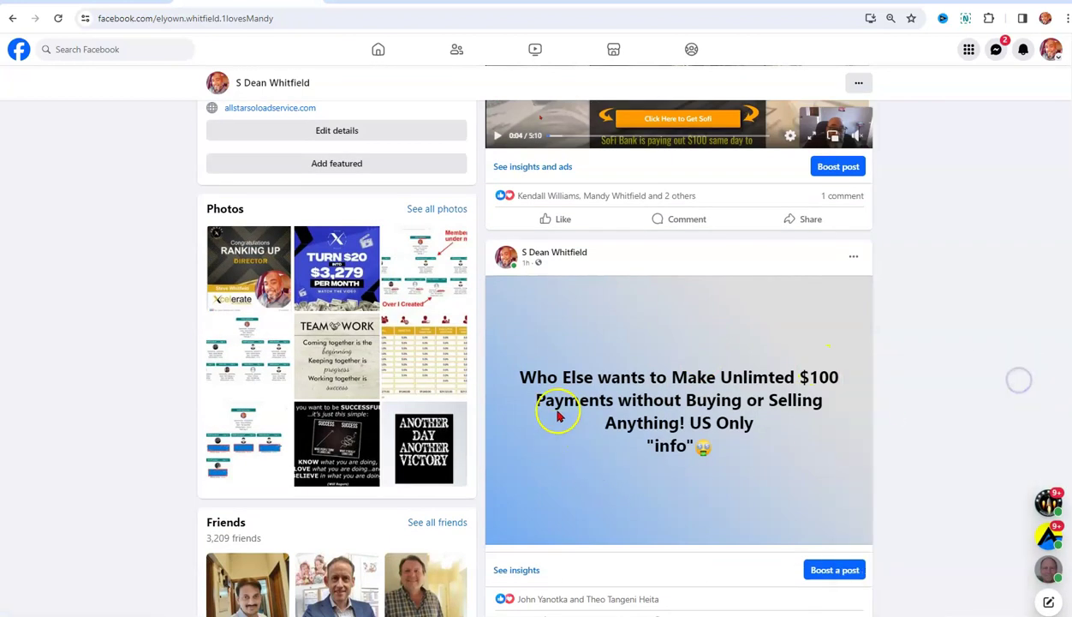